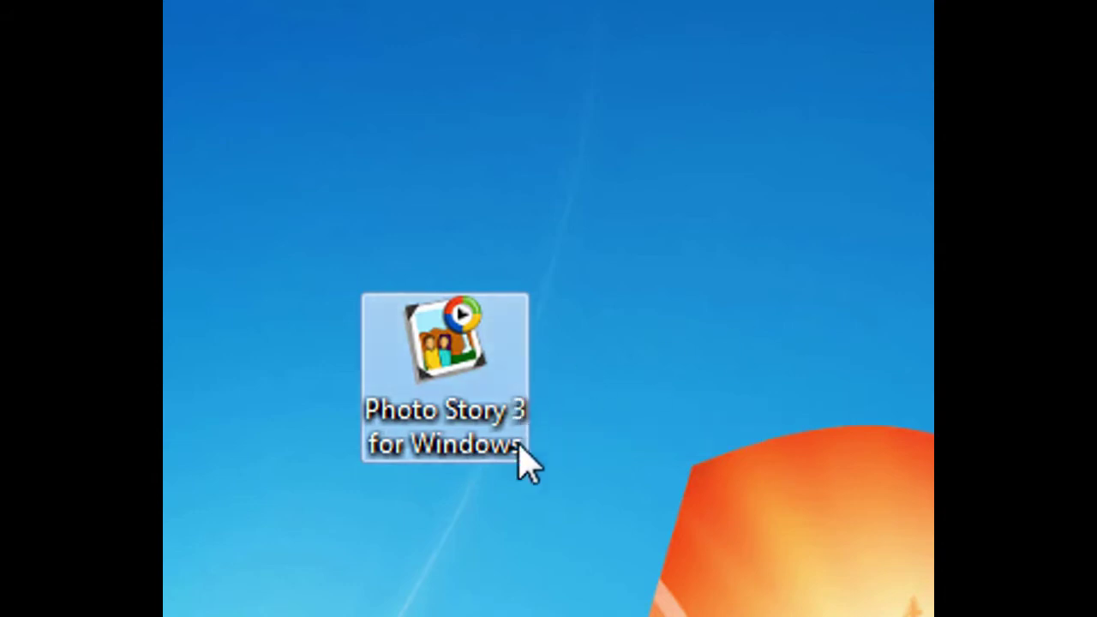
- Open Photo Story 3 for Windows and begin a new story, continuing to the picture import page
{"action": "double_click", "coordinate": [446, 385]}
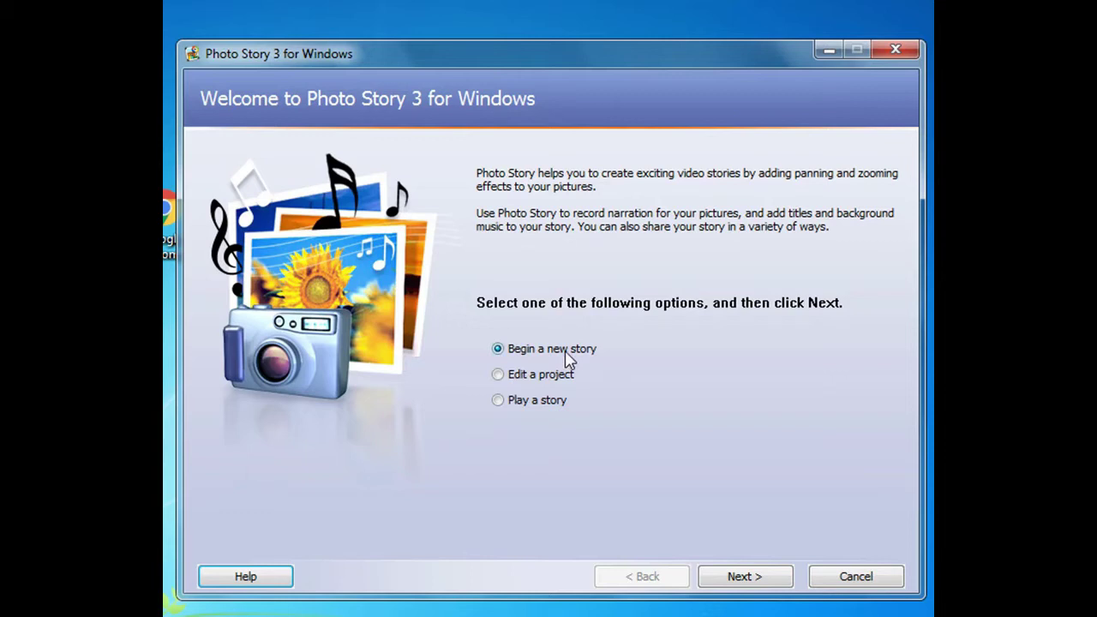
{"action": "left_click", "coordinate": [496, 377]}
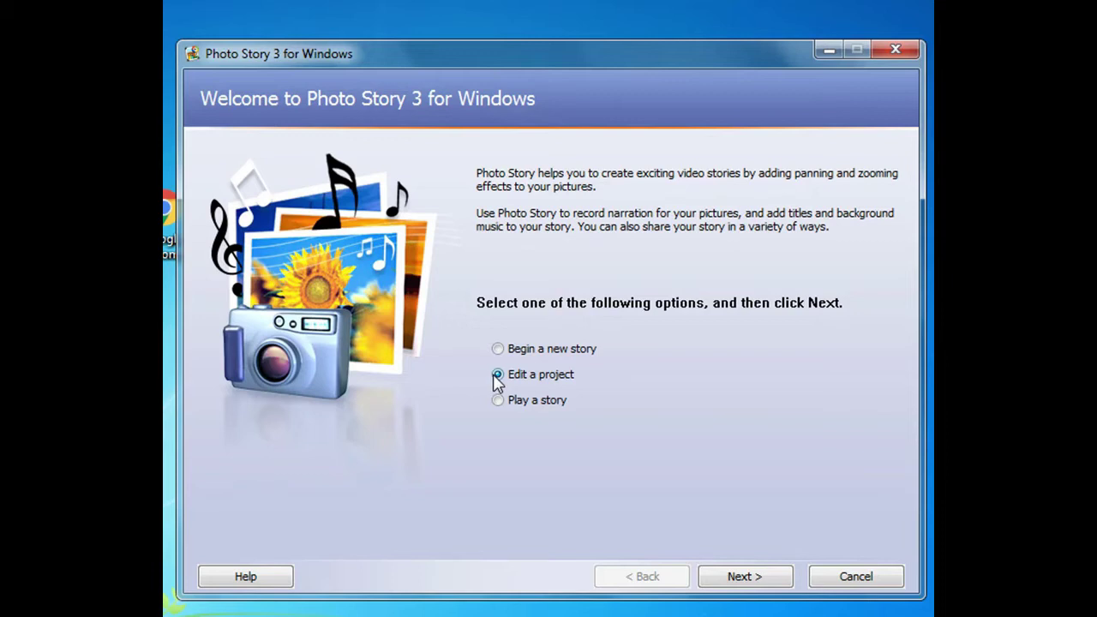
{"action": "left_click", "coordinate": [497, 401]}
{"action": "left_click", "coordinate": [498, 350]}
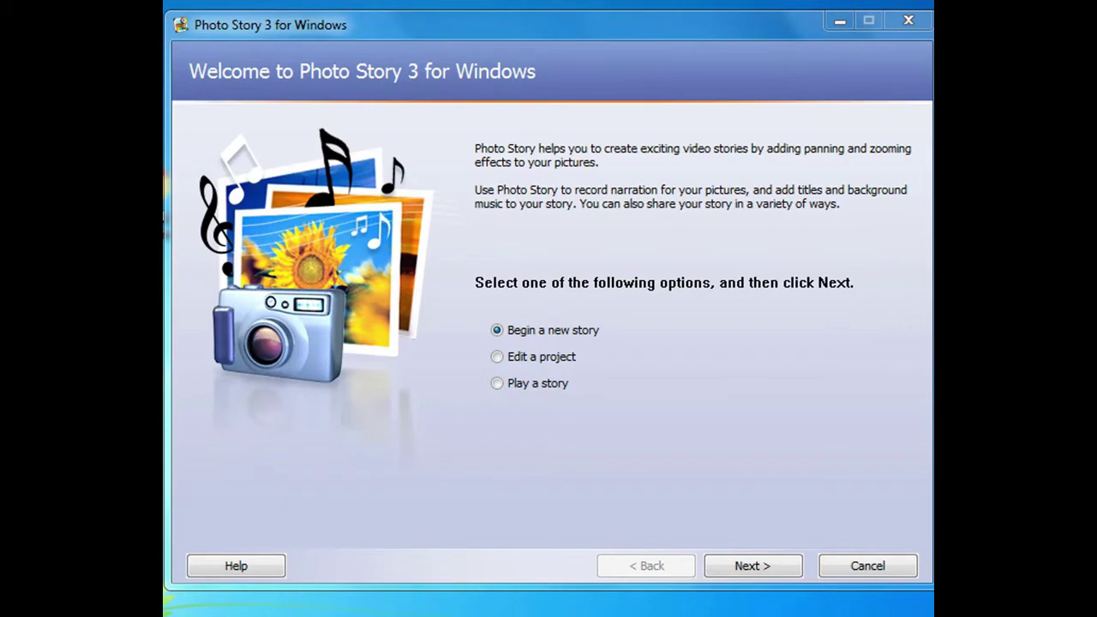
{"action": "left_click", "coordinate": [771, 567]}
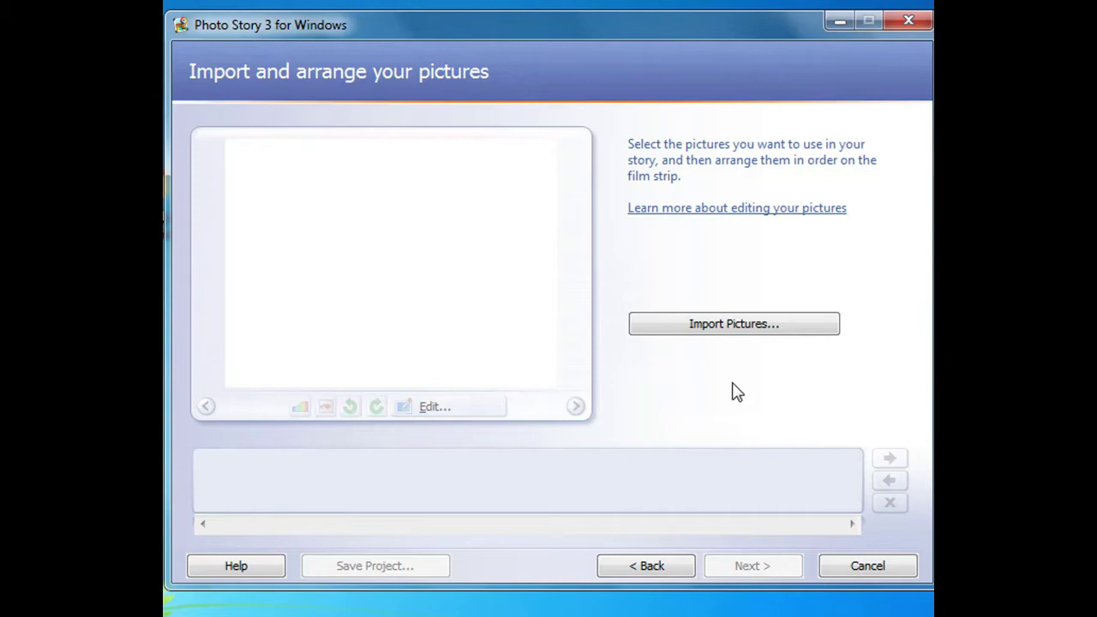
- Import the Chrysanthemum picture from the Sample Pictures folder of the Pictures library into the story
{"action": "left_click", "coordinate": [727, 330]}
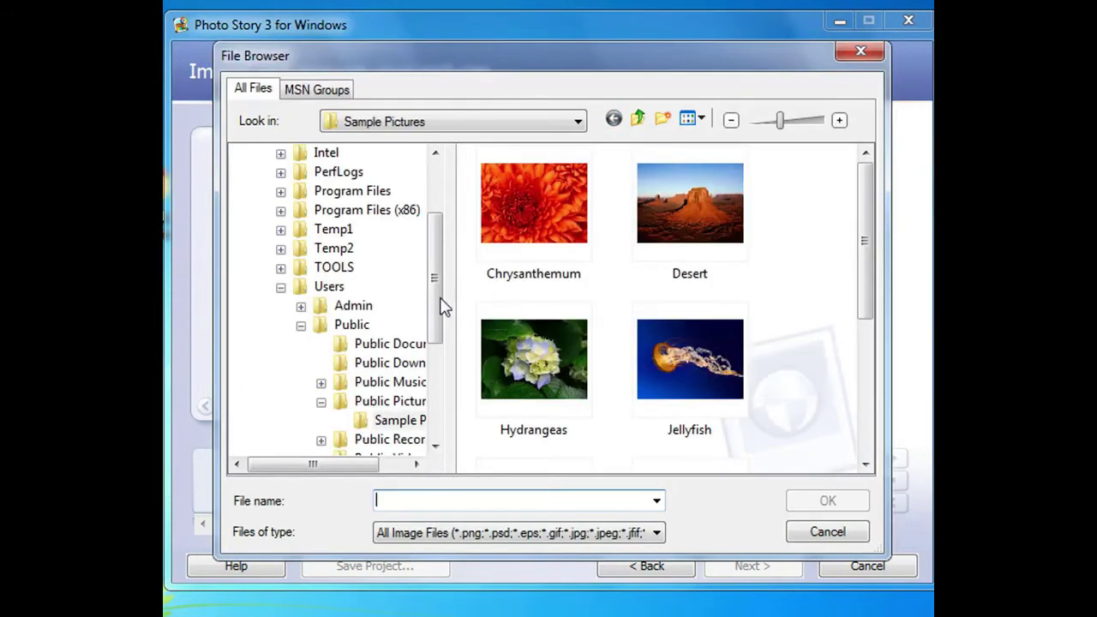
{"action": "left_click_drag", "start_coordinate": [434, 314], "coordinate": [448, 215]}
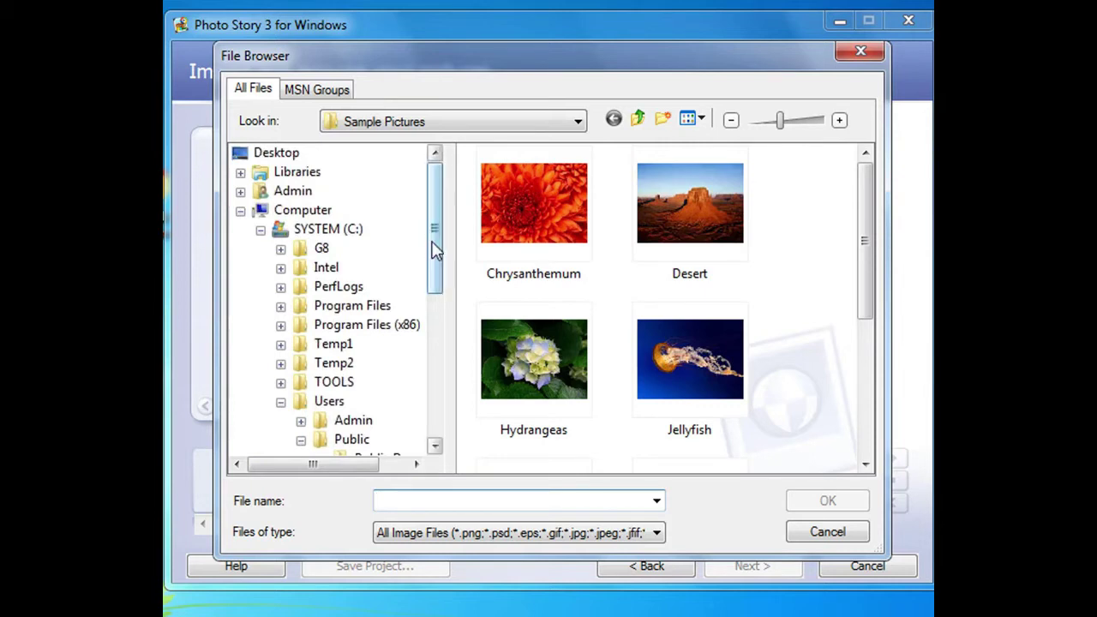
{"action": "left_click_drag", "start_coordinate": [864, 240], "coordinate": [871, 262]}
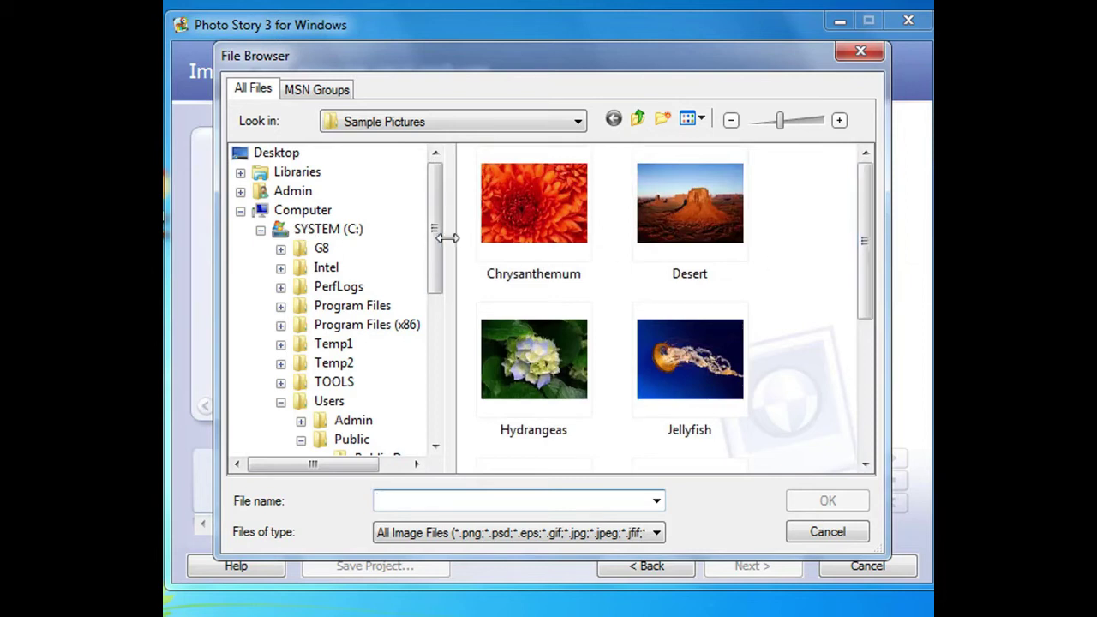
{"action": "left_click", "coordinate": [315, 175]}
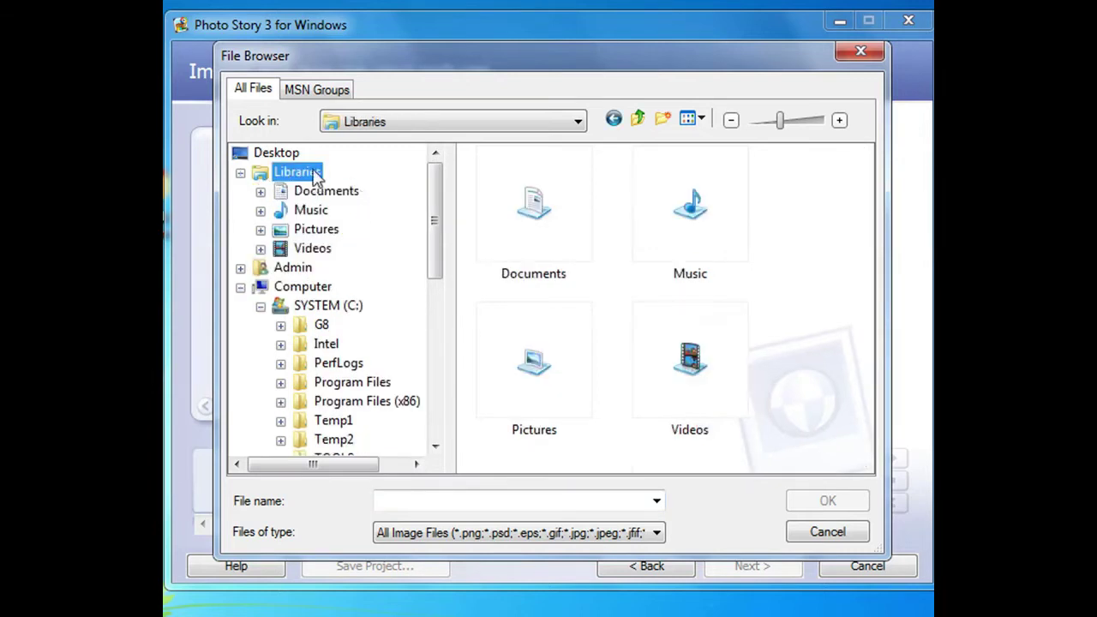
{"action": "left_click", "coordinate": [314, 231]}
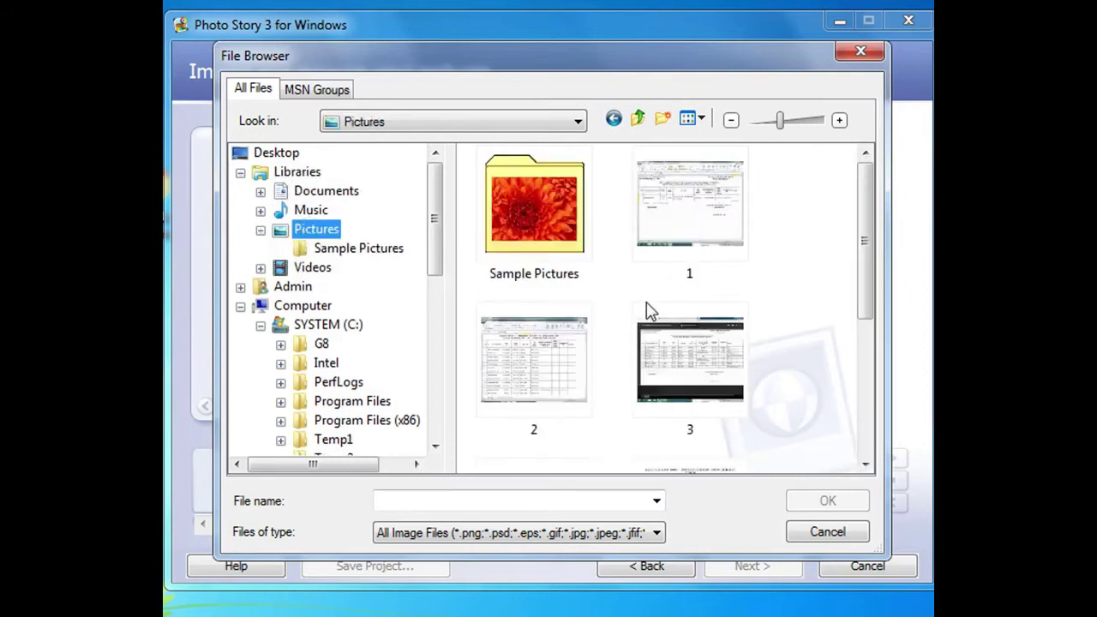
{"action": "double_click", "coordinate": [525, 233]}
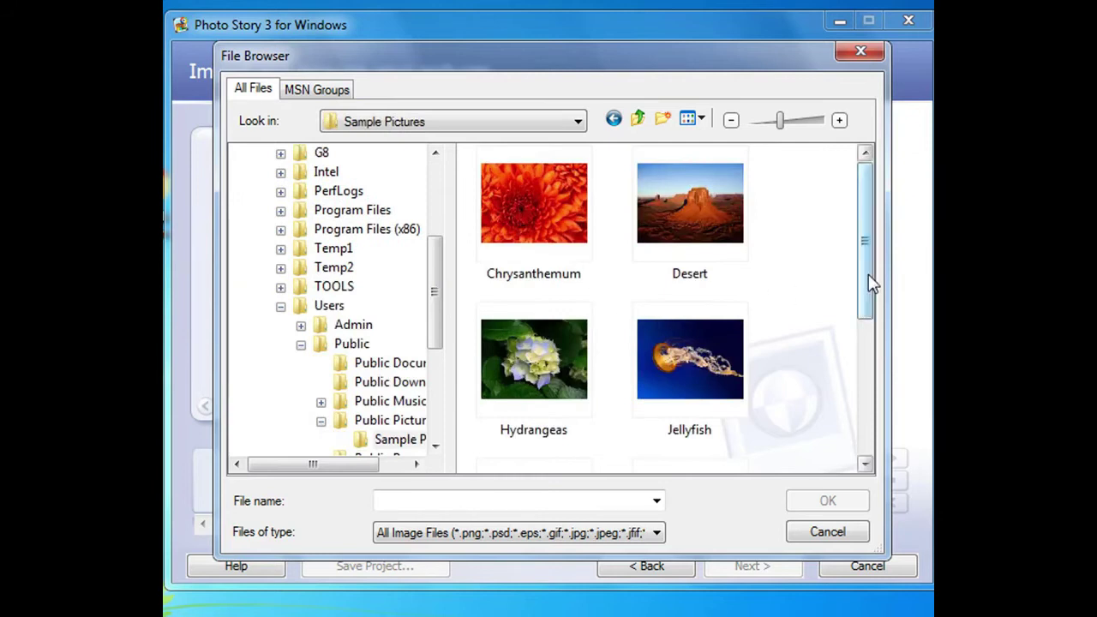
{"action": "left_click_drag", "start_coordinate": [862, 288], "coordinate": [885, 232]}
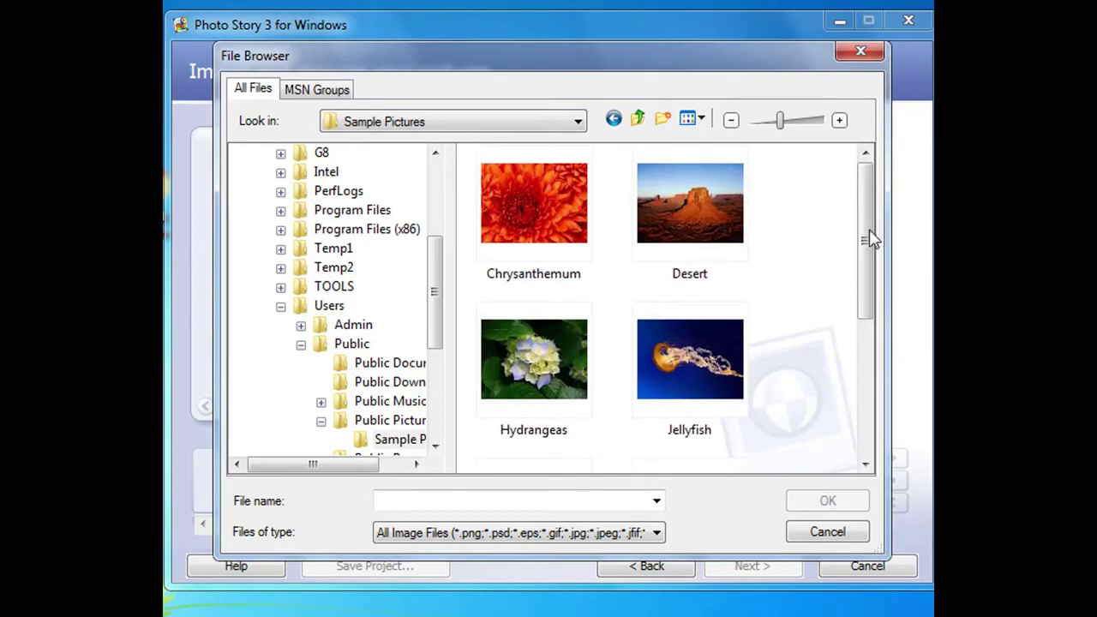
{"action": "left_click", "coordinate": [552, 208]}
{"action": "left_click", "coordinate": [826, 505]}
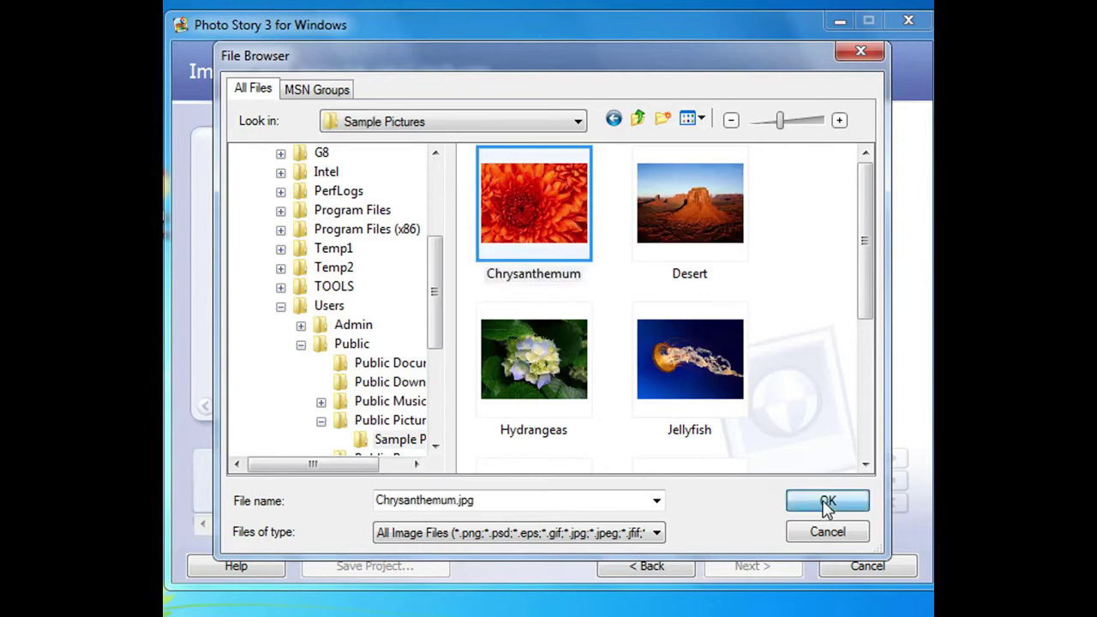
- Import the Desert picture from Sample Pictures as the second picture in the story
{"action": "left_click", "coordinate": [716, 337]}
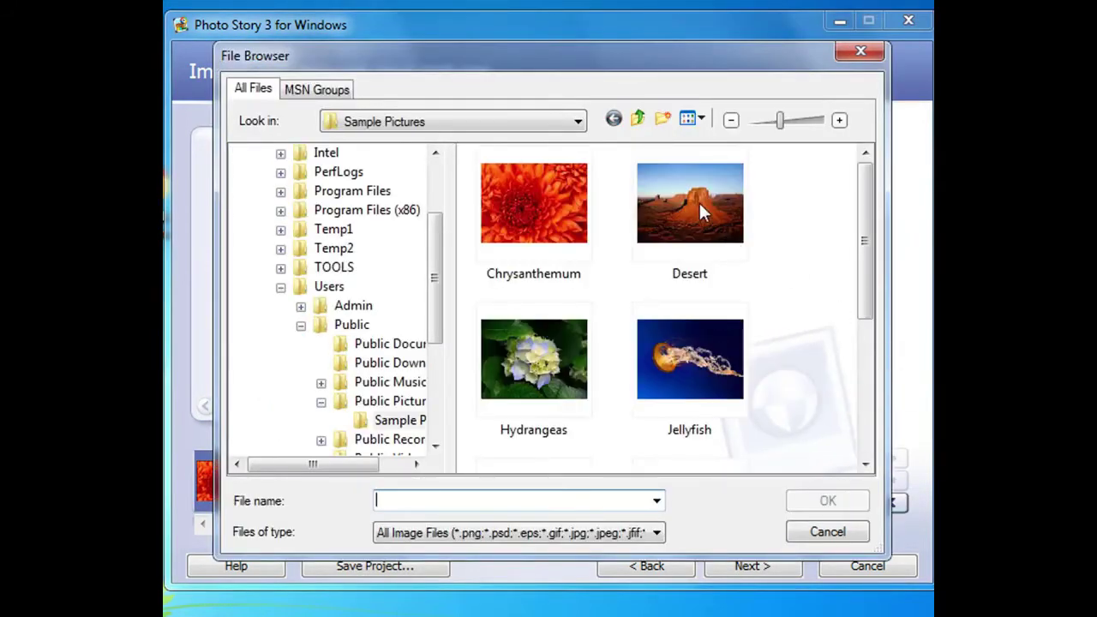
{"action": "left_click", "coordinate": [700, 213]}
{"action": "left_click", "coordinate": [830, 507]}
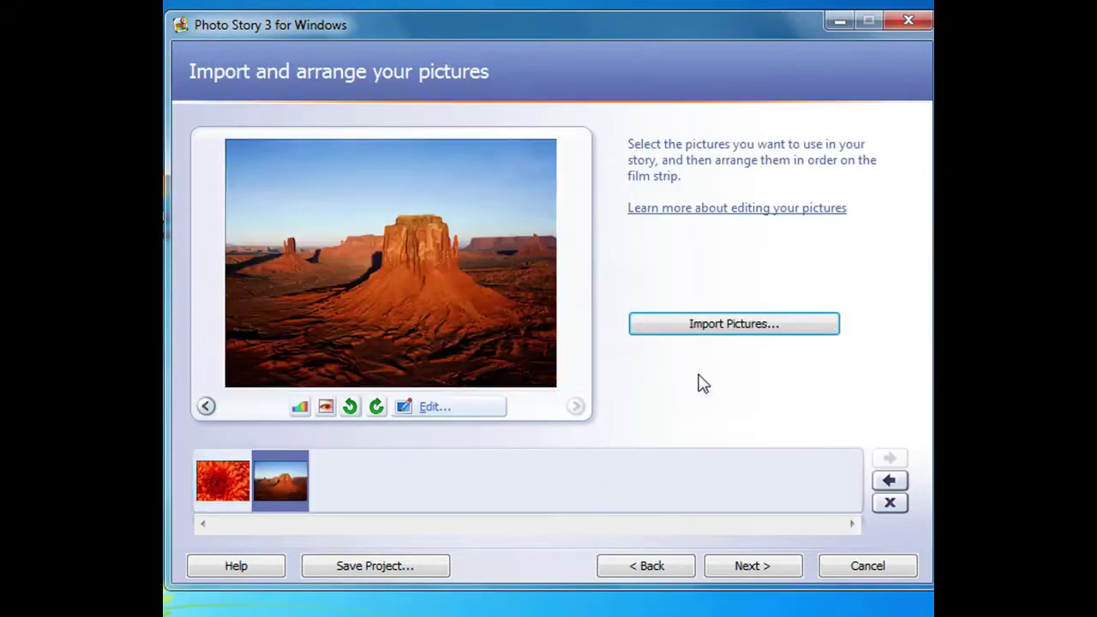
- Import the Hydrangeas picture from Sample Pictures as the third picture in the story
{"action": "left_click", "coordinate": [758, 332]}
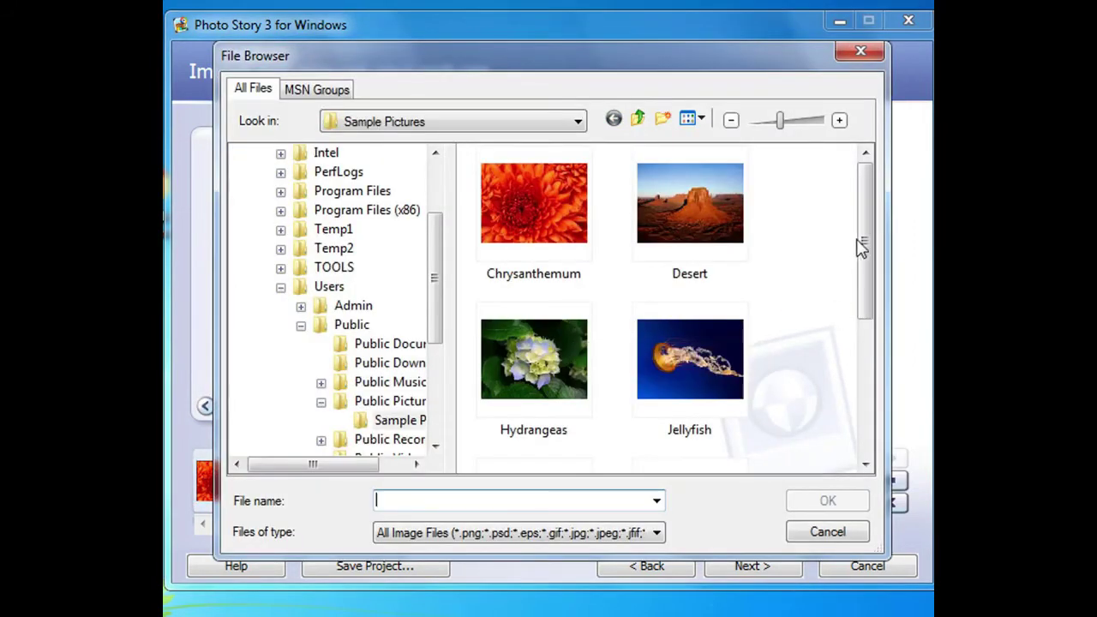
{"action": "left_click_drag", "start_coordinate": [862, 245], "coordinate": [861, 287]}
{"action": "left_click", "coordinate": [533, 268]}
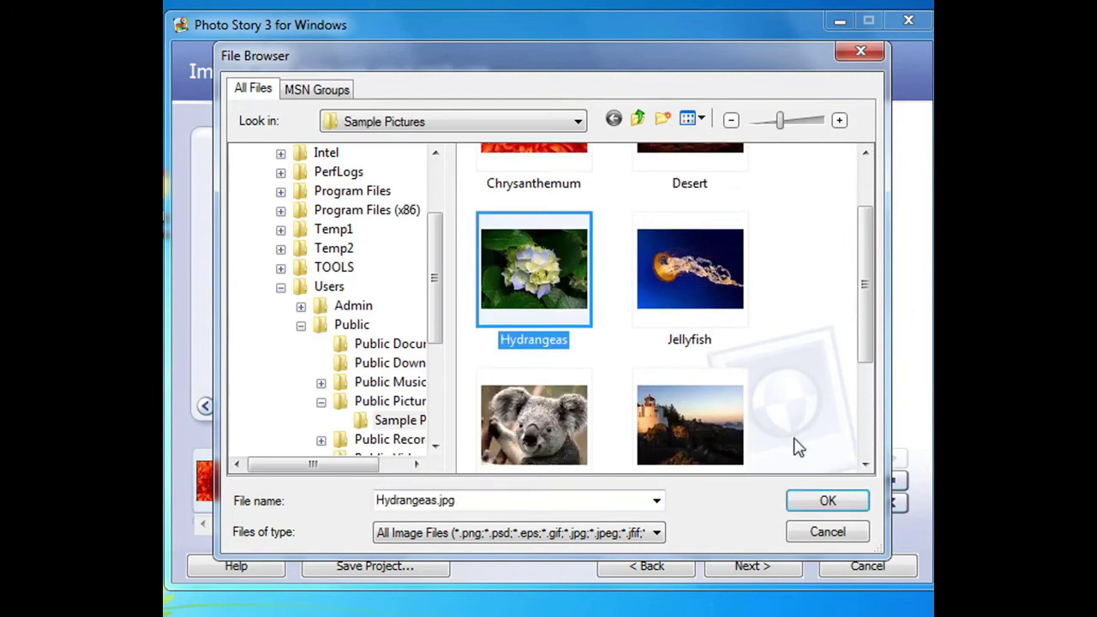
{"action": "left_click", "coordinate": [828, 501]}
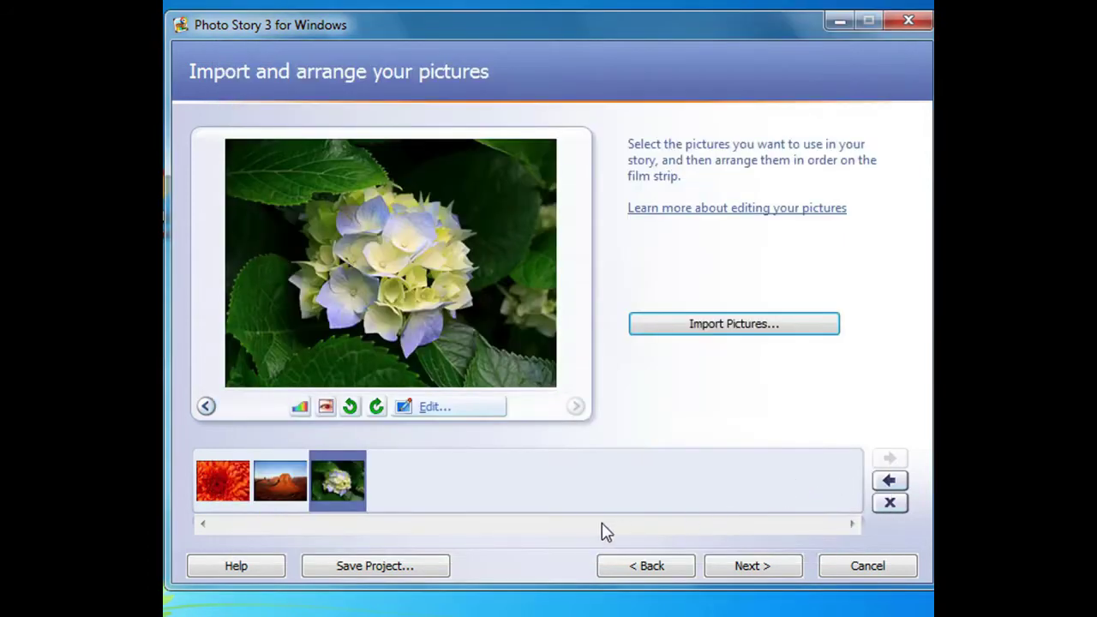
- Import the Jellyfish, Koala, Lighthouse, Penguins and Tulips pictures from Sample Pictures together in one selection
{"action": "left_click", "coordinate": [737, 334]}
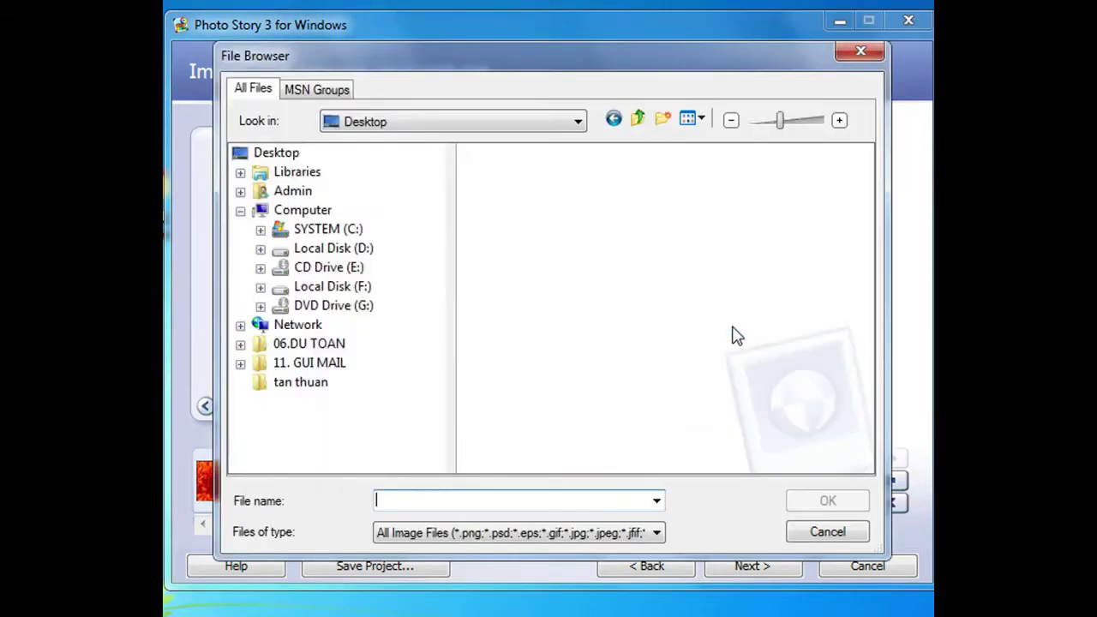
{"action": "scroll", "coordinate": [869, 283], "scroll_direction": "down", "scroll_amount": 2}
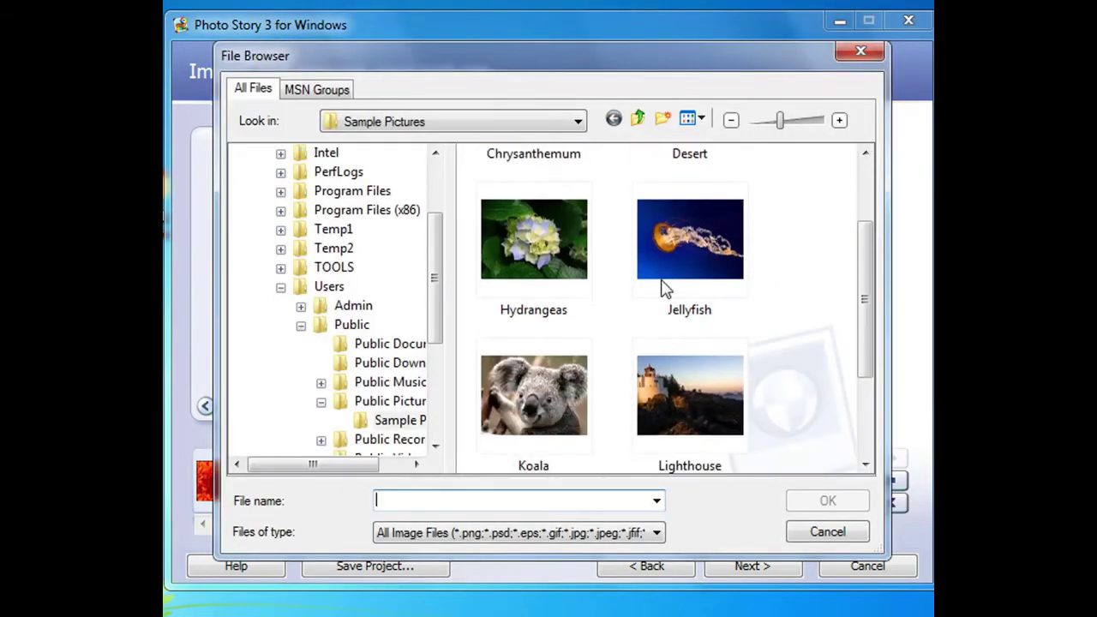
{"action": "left_click", "coordinate": [677, 262]}
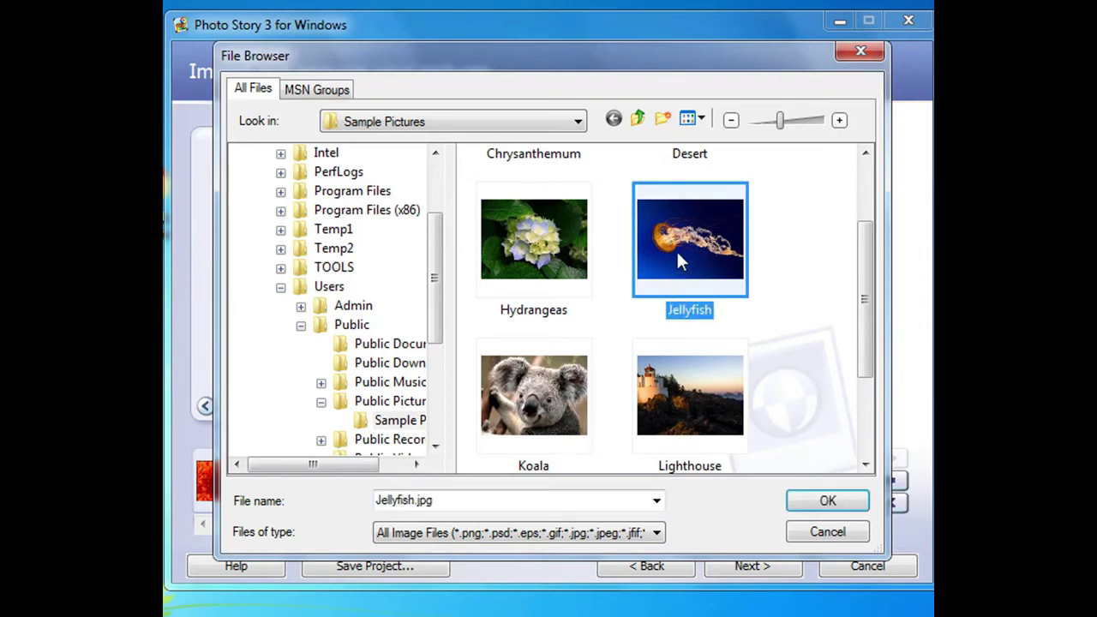
{"action": "key", "text": "ctrl"}
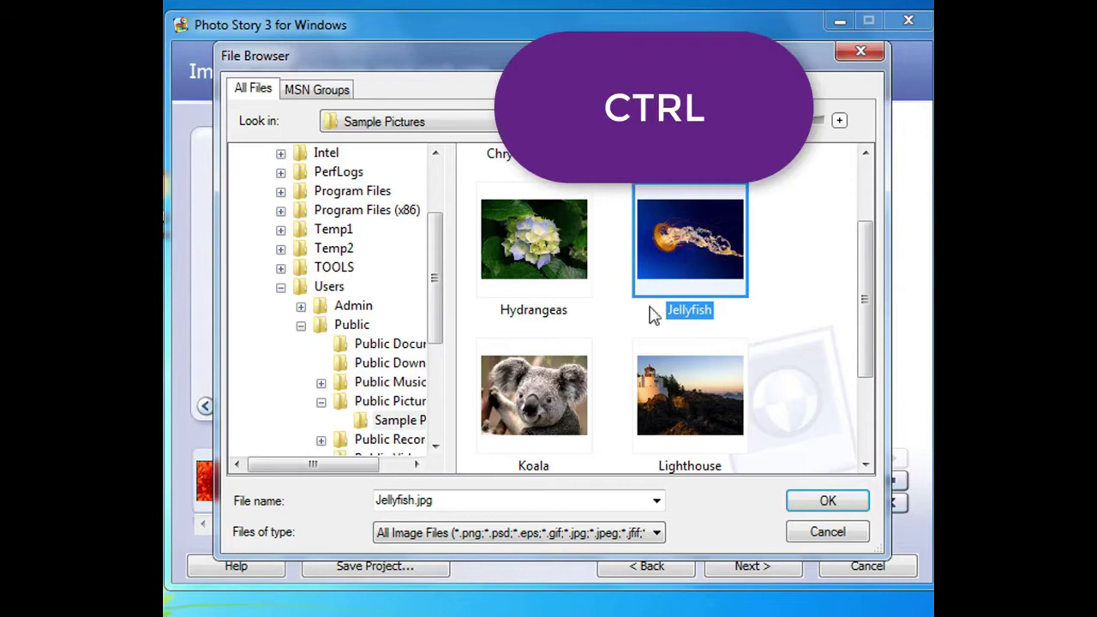
{"action": "left_click", "coordinate": [533, 398], "text": "ctrl"}
{"action": "scroll", "coordinate": [863, 318], "scroll_direction": "down", "scroll_amount": 2}
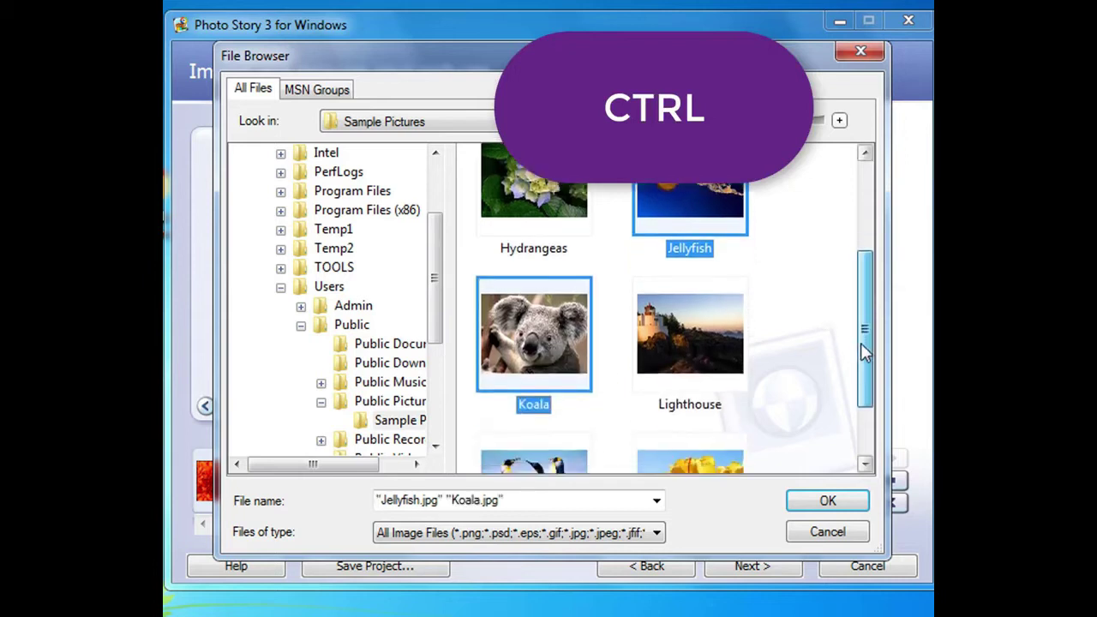
{"action": "left_click", "coordinate": [676, 313], "text": "ctrl"}
{"action": "scroll", "coordinate": [876, 358], "scroll_direction": "down", "scroll_amount": 2}
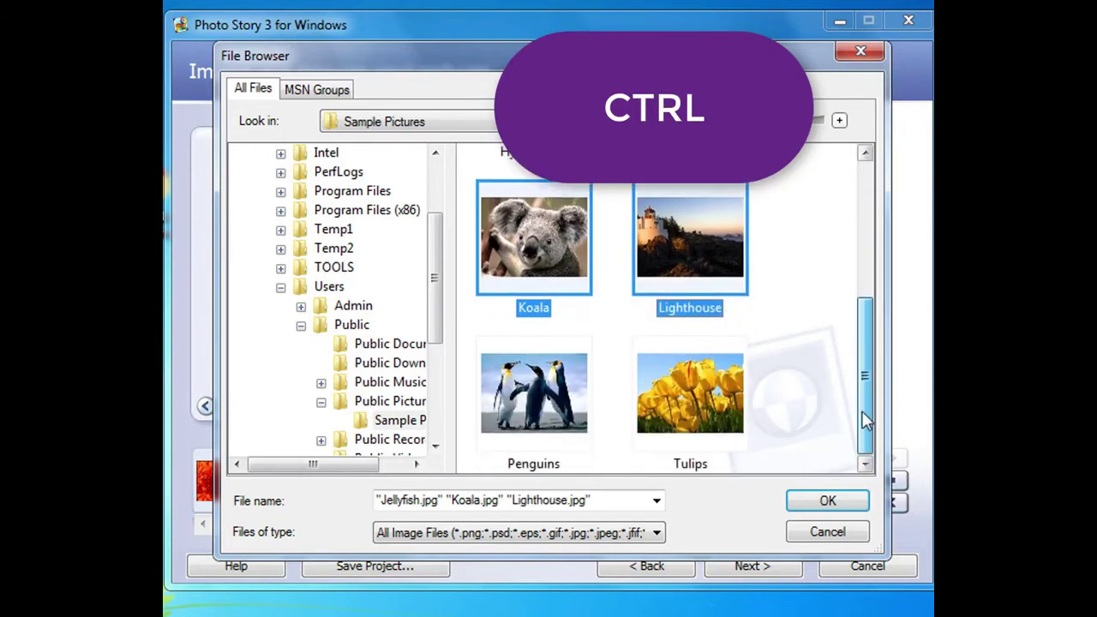
{"action": "left_click", "coordinate": [557, 413], "text": "ctrl"}
{"action": "left_click", "coordinate": [725, 413], "text": "ctrl"}
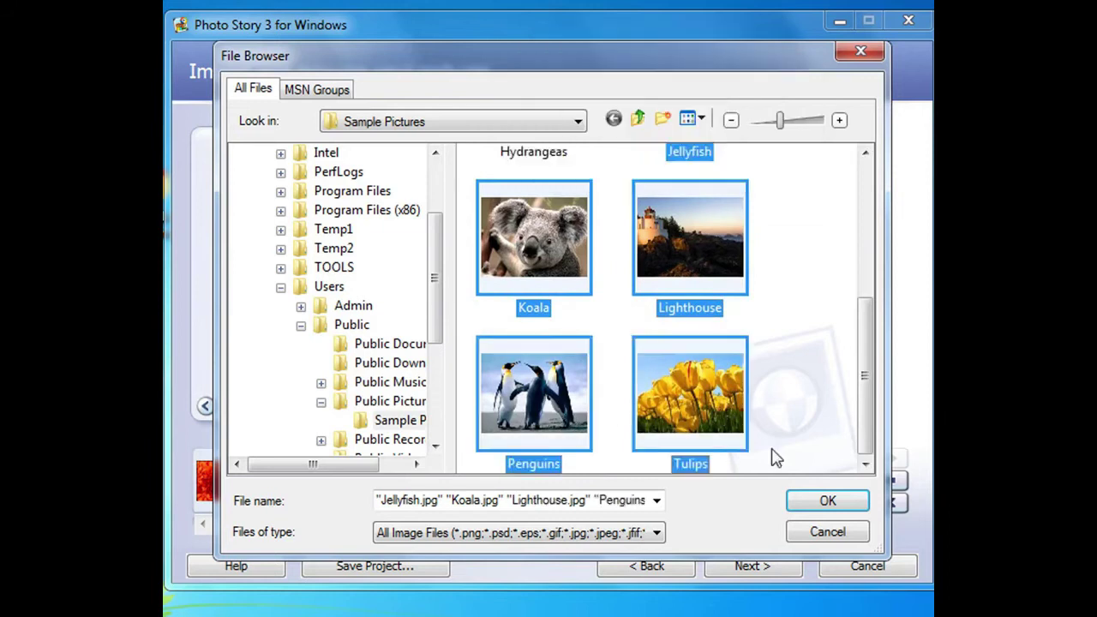
{"action": "left_click", "coordinate": [829, 505]}
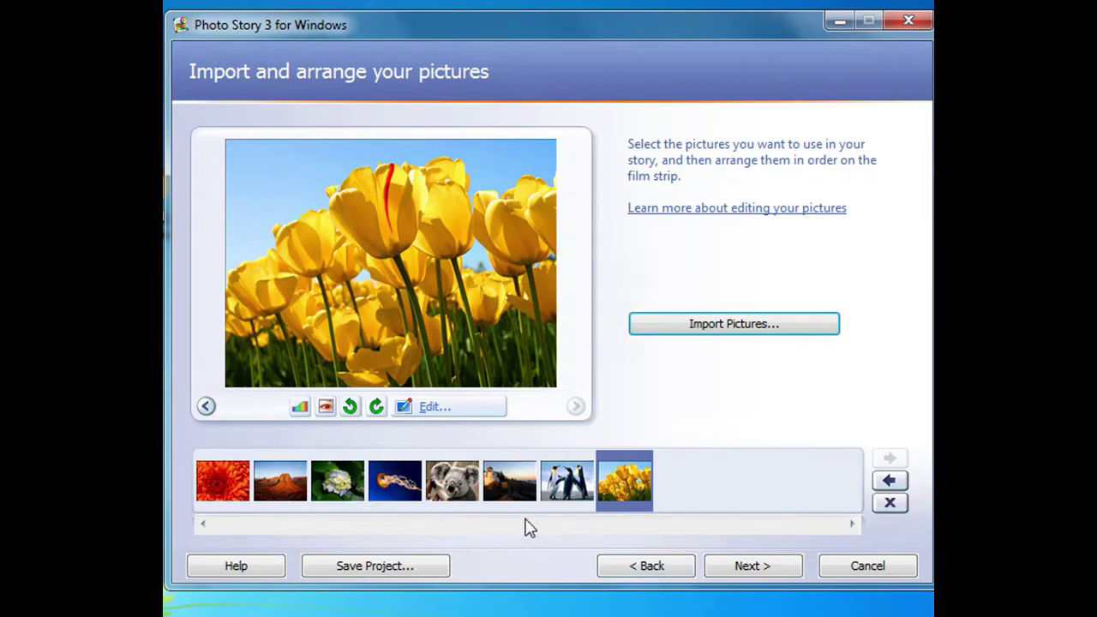
- Remove the Desert and Lighthouse pictures from the film strip
{"action": "left_click", "coordinate": [280, 485]}
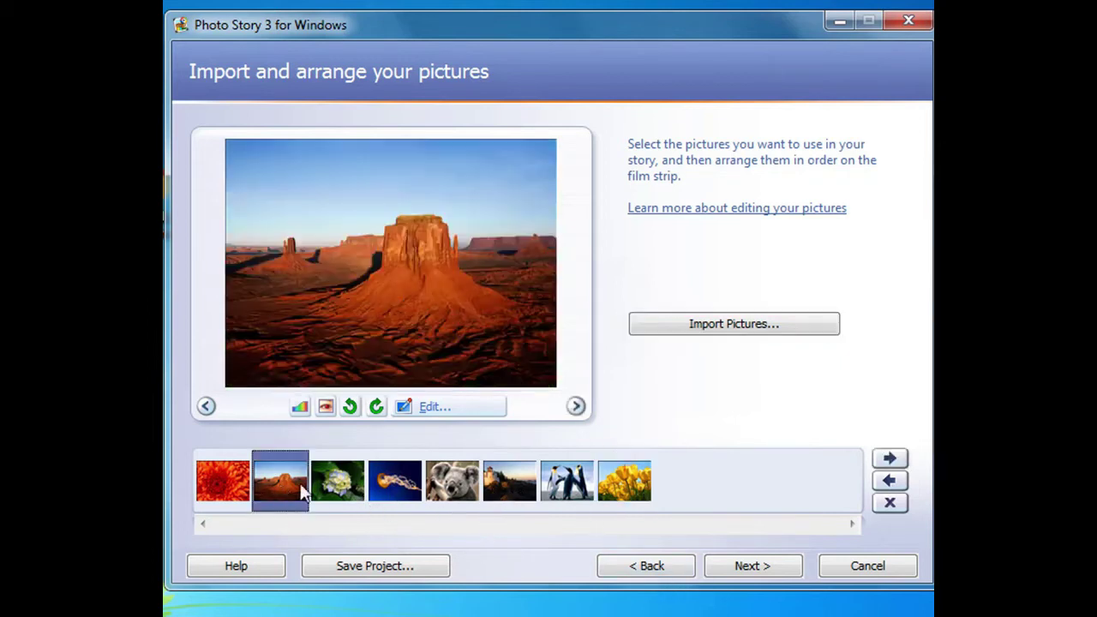
{"action": "left_click", "coordinate": [889, 503]}
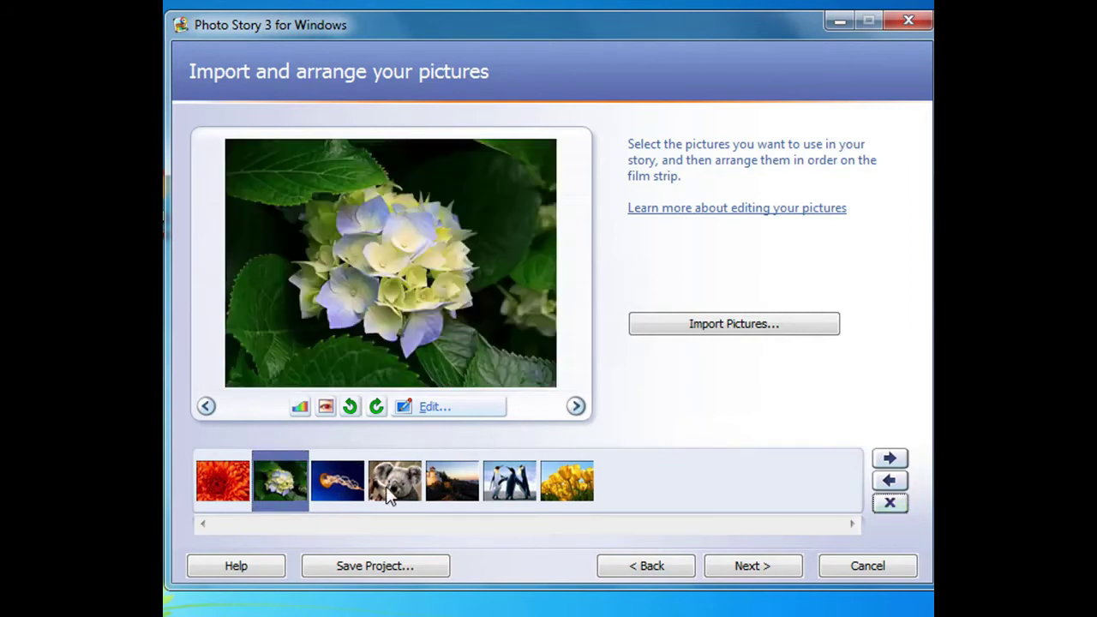
{"action": "left_click", "coordinate": [454, 484]}
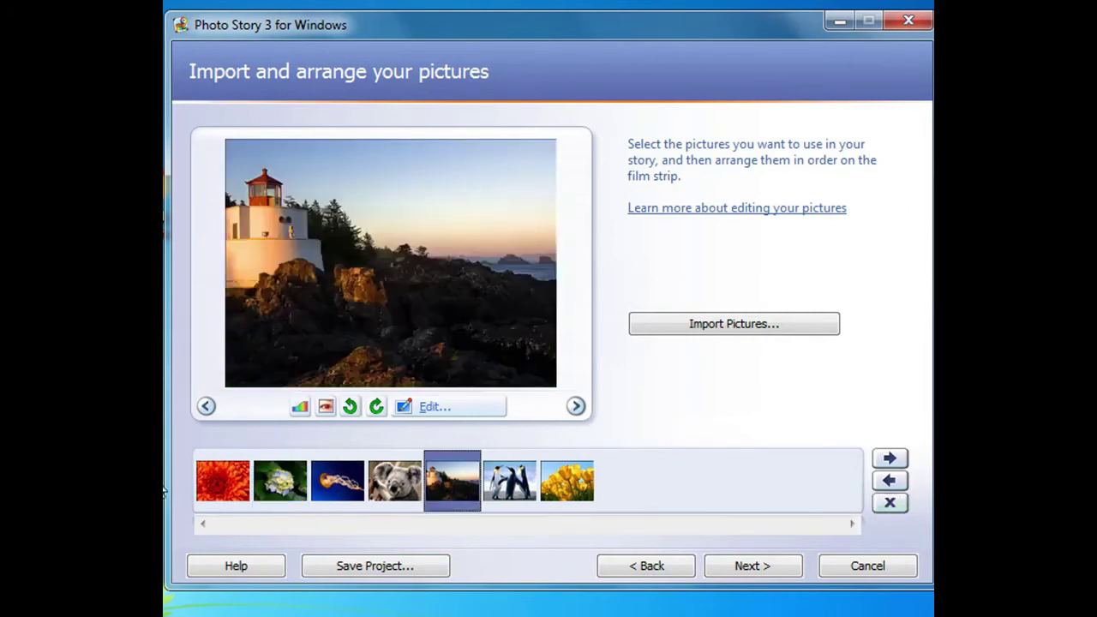
{"action": "left_click", "coordinate": [893, 507]}
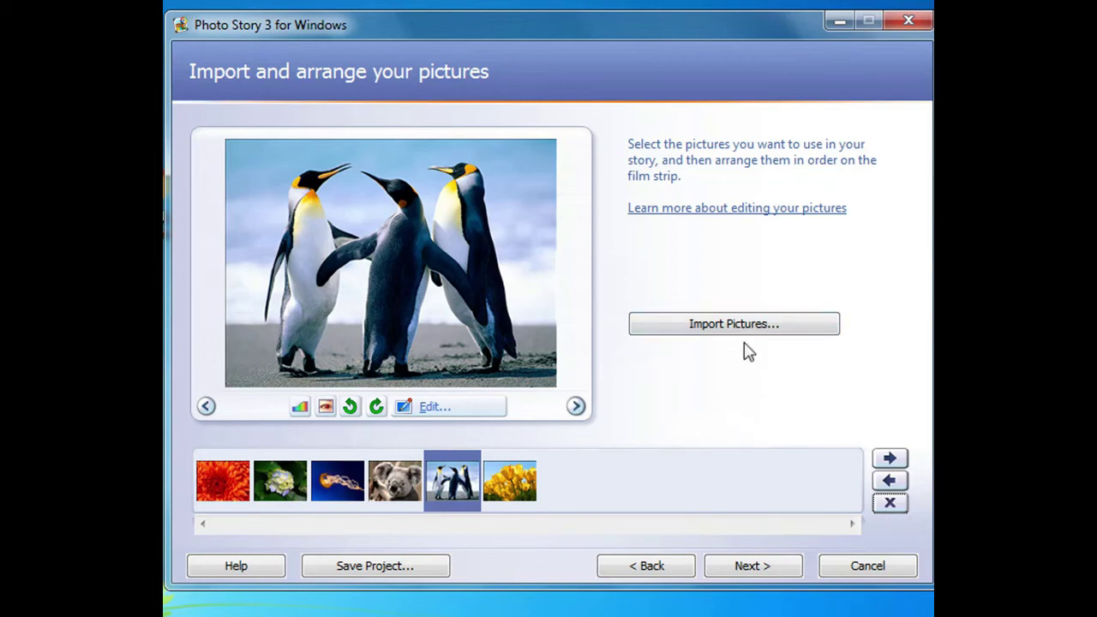
- Continue to the title page and replace the placeholder text on the chrysanthemum picture with the title "Hoa cúc"
{"action": "left_click", "coordinate": [757, 573]}
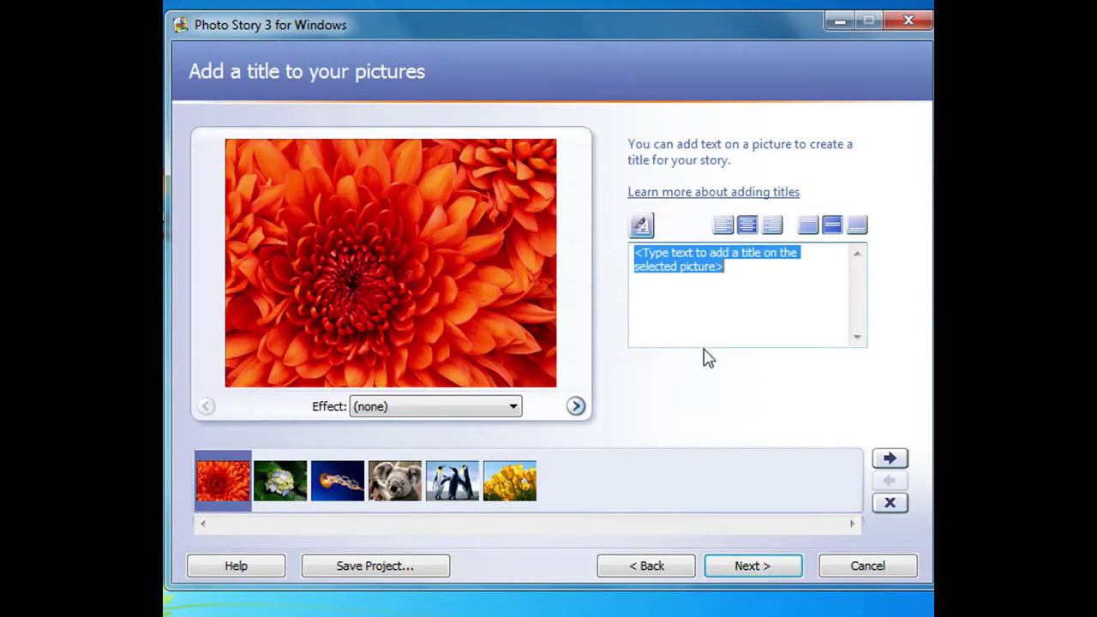
{"action": "left_click", "coordinate": [755, 277]}
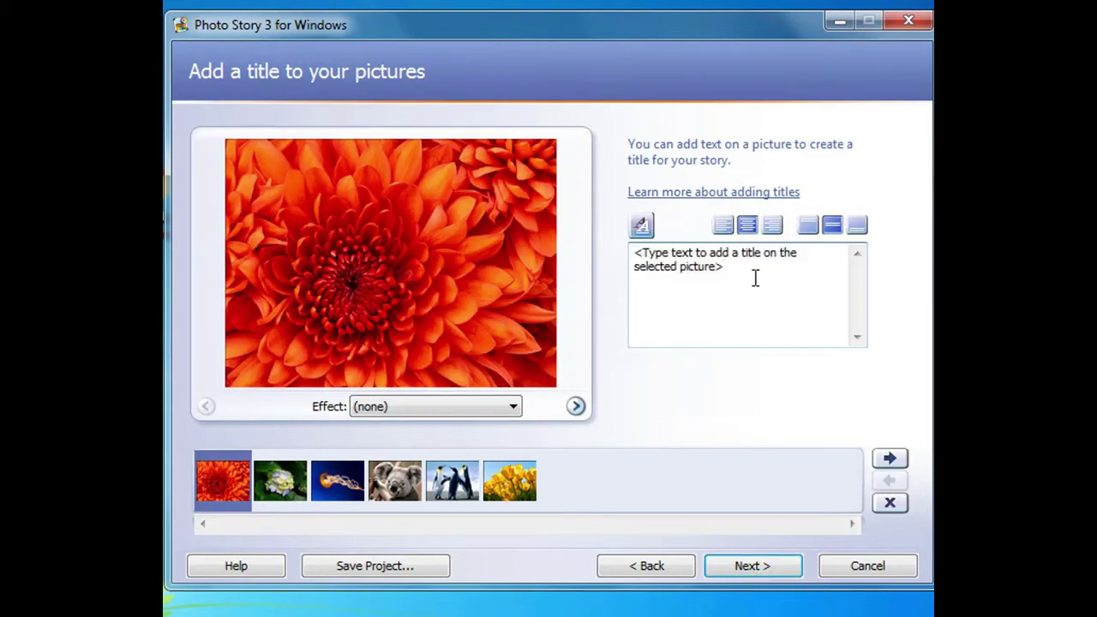
{"action": "key", "text": "BackSpace"}
{"action": "key", "text": "BackSpace"}
{"action": "key", "text": "BackSpace"}
{"action": "key", "text": "BackSpace"}
{"action": "key", "text": "BackSpace"}
{"action": "key", "text": "BackSpace"}
{"action": "key", "text": "BackSpace"}
{"action": "key", "text": "BackSpace"}
{"action": "key", "text": "BackSpace"}
{"action": "key", "text": "BackSpace"}
{"action": "key", "text": "BackSpace"}
{"action": "key", "text": "BackSpace"}
{"action": "key", "text": "BackSpace"}
{"action": "key", "text": "BackSpace"}
{"action": "key", "text": "BackSpace"}
{"action": "key", "text": "BackSpace"}
{"action": "key", "text": "BackSpace"}
{"action": "key", "text": "BackSpace"}
{"action": "key", "text": "BackSpace"}
{"action": "key", "text": "BackSpace"}
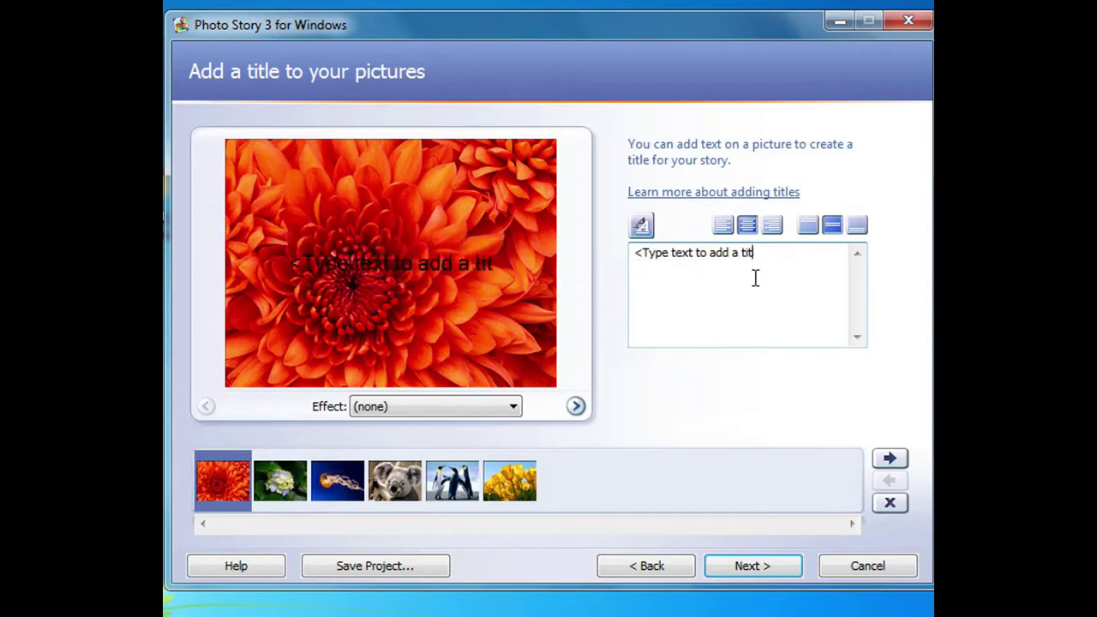
{"action": "key", "text": "BackSpace"}
{"action": "key", "text": "BackSpace"}
{"action": "key", "text": "BackSpace"}
{"action": "key", "text": "BackSpace"}
{"action": "key", "text": "BackSpace"}
{"action": "key", "text": "BackSpace"}
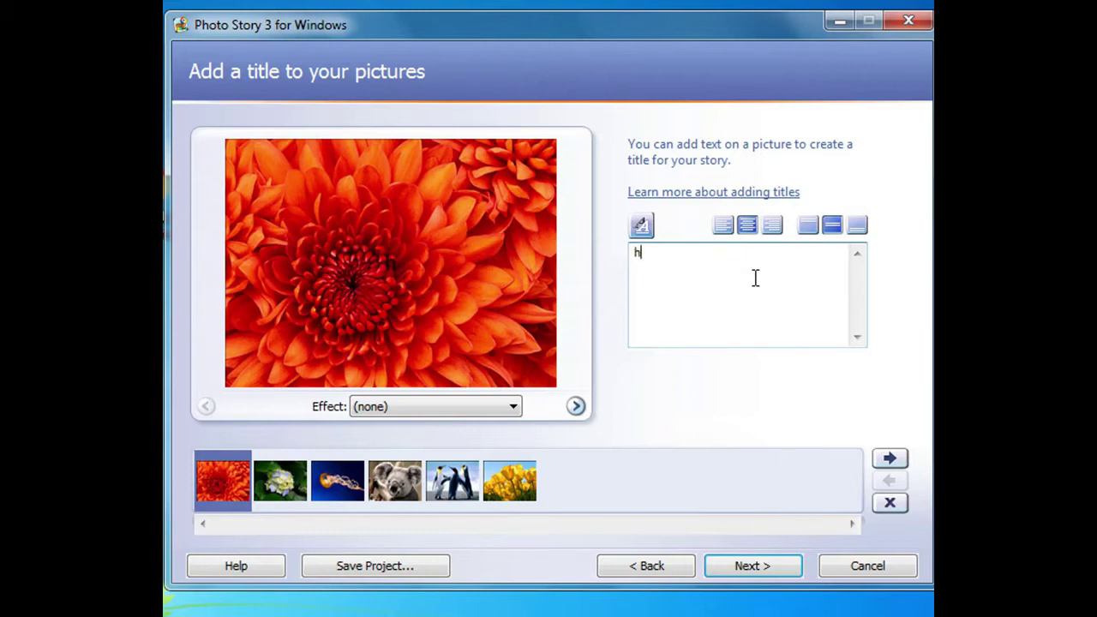
{"action": "type", "text": "Hoa cuc"}
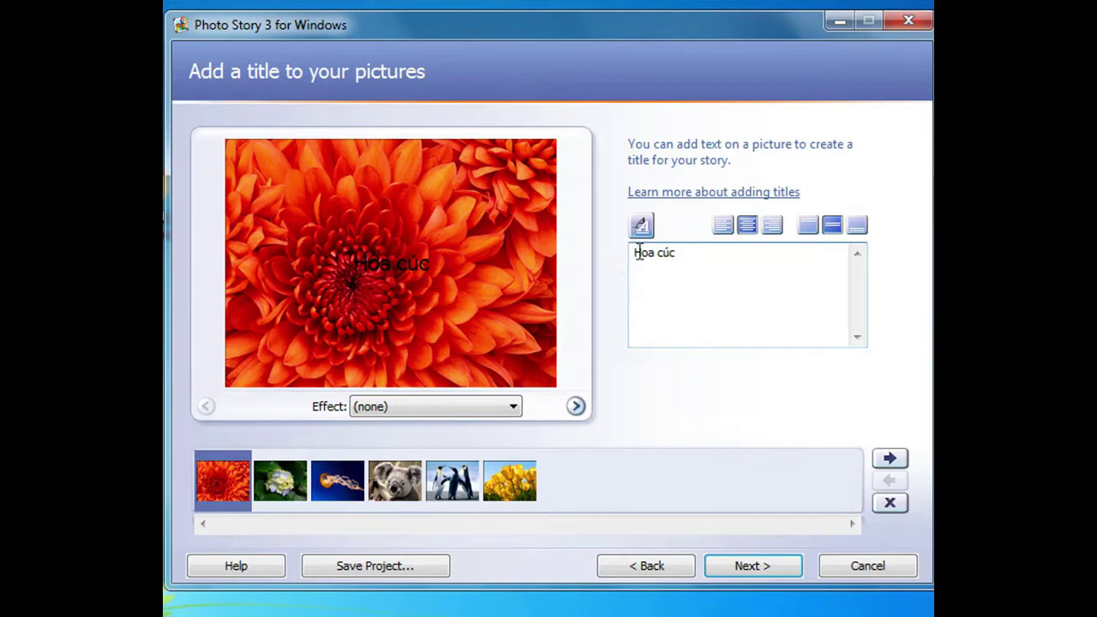
- Compare the available font styles for the "Hoa cúc" title, keeping Bold, and set the font size to 28
{"action": "left_click", "coordinate": [641, 225]}
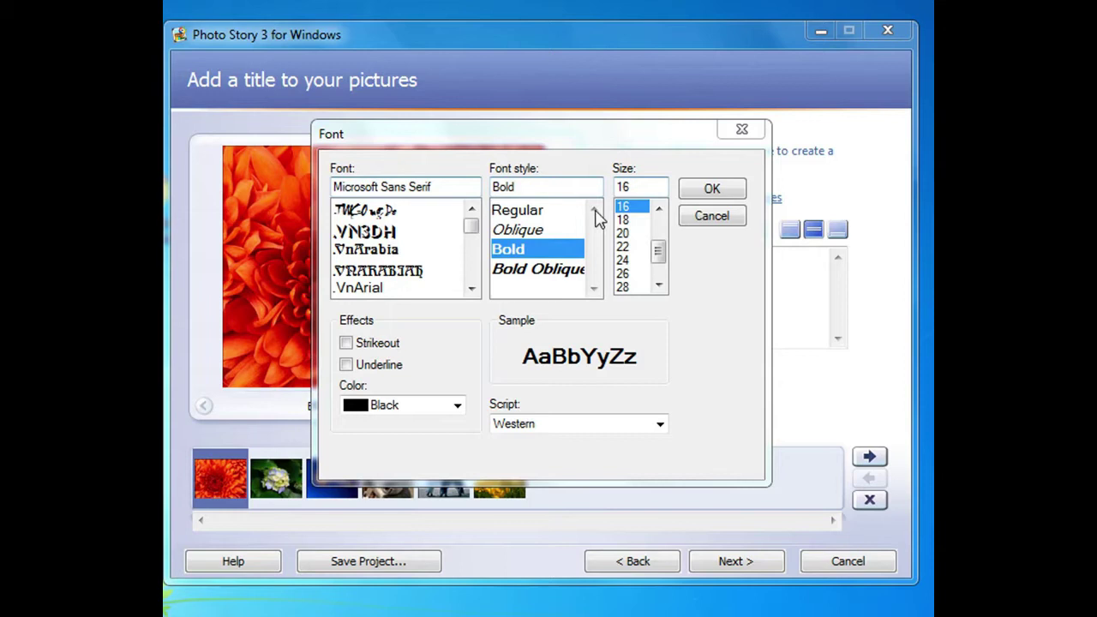
{"action": "left_click", "coordinate": [529, 211]}
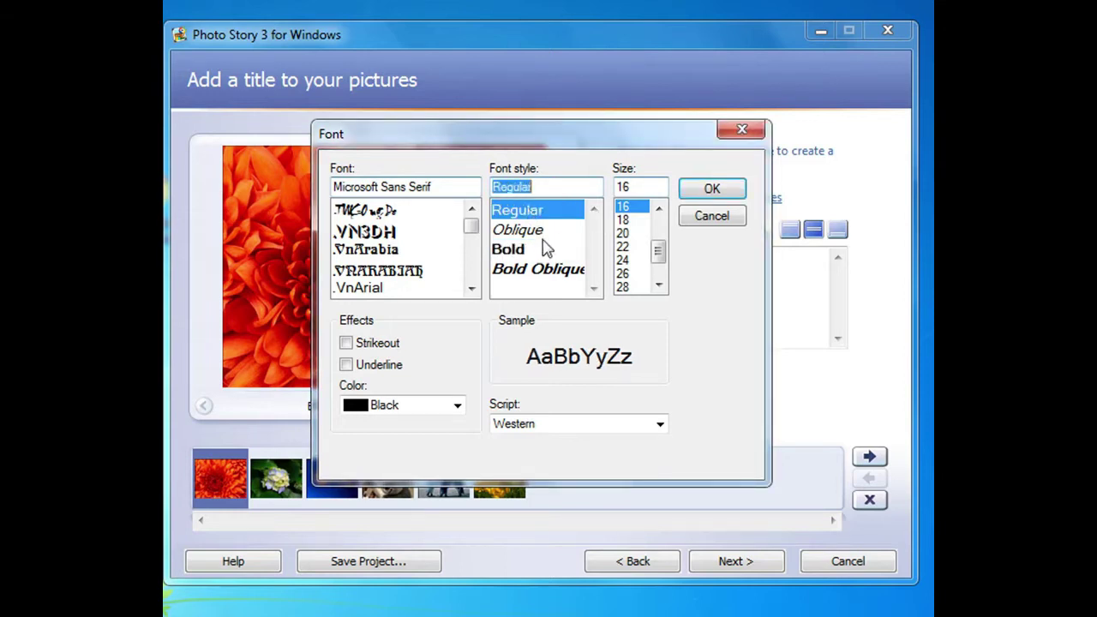
{"action": "left_click", "coordinate": [526, 231]}
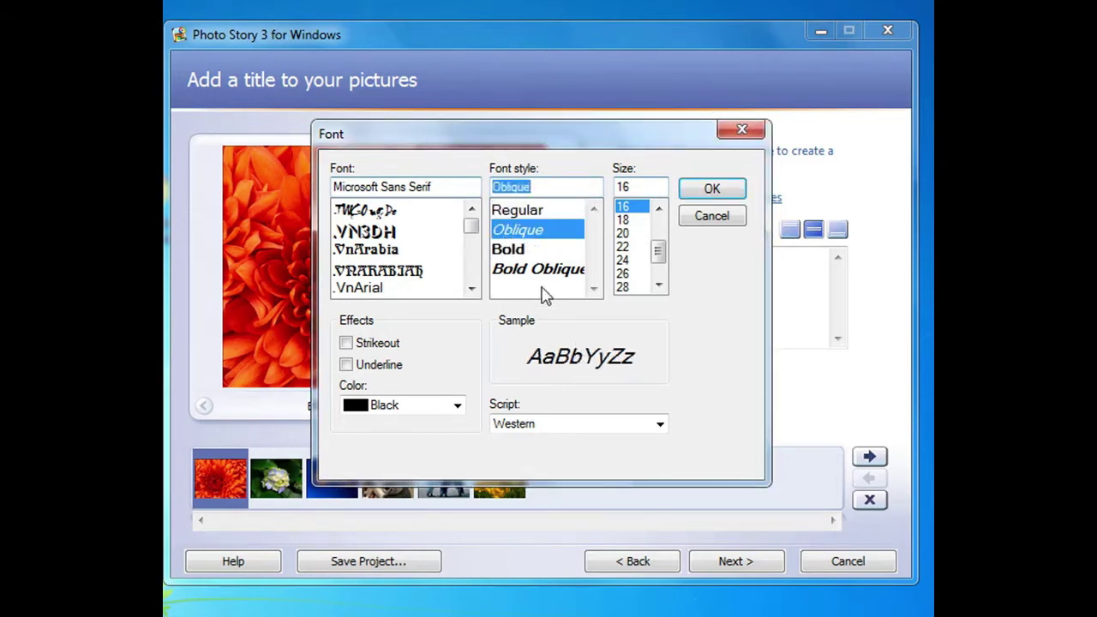
{"action": "left_click", "coordinate": [511, 250]}
{"action": "left_click", "coordinate": [529, 272]}
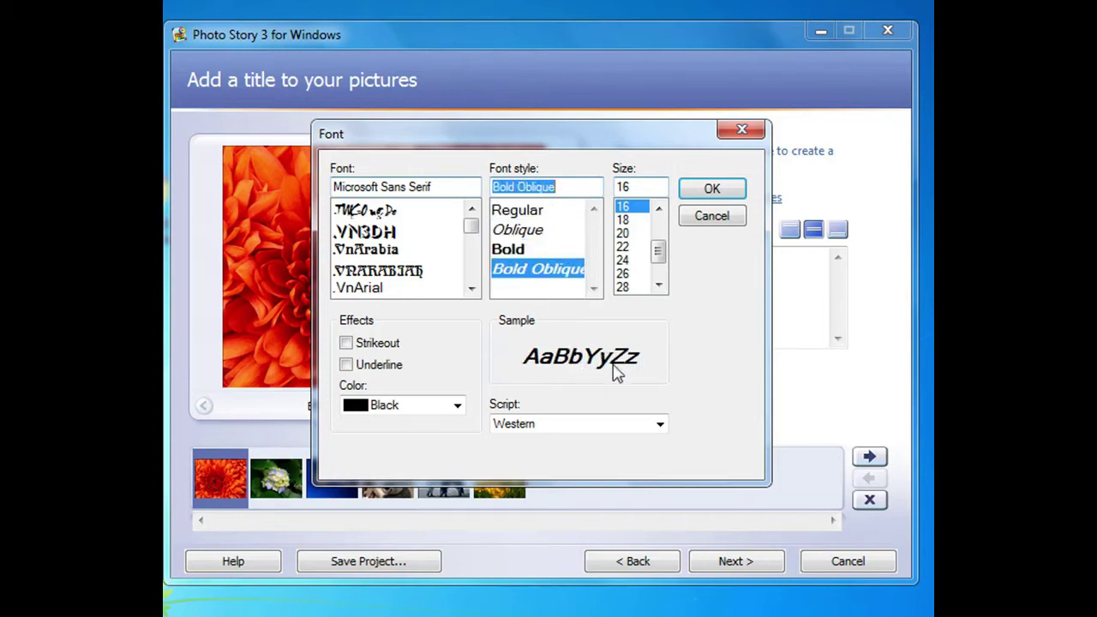
{"action": "left_click", "coordinate": [517, 256]}
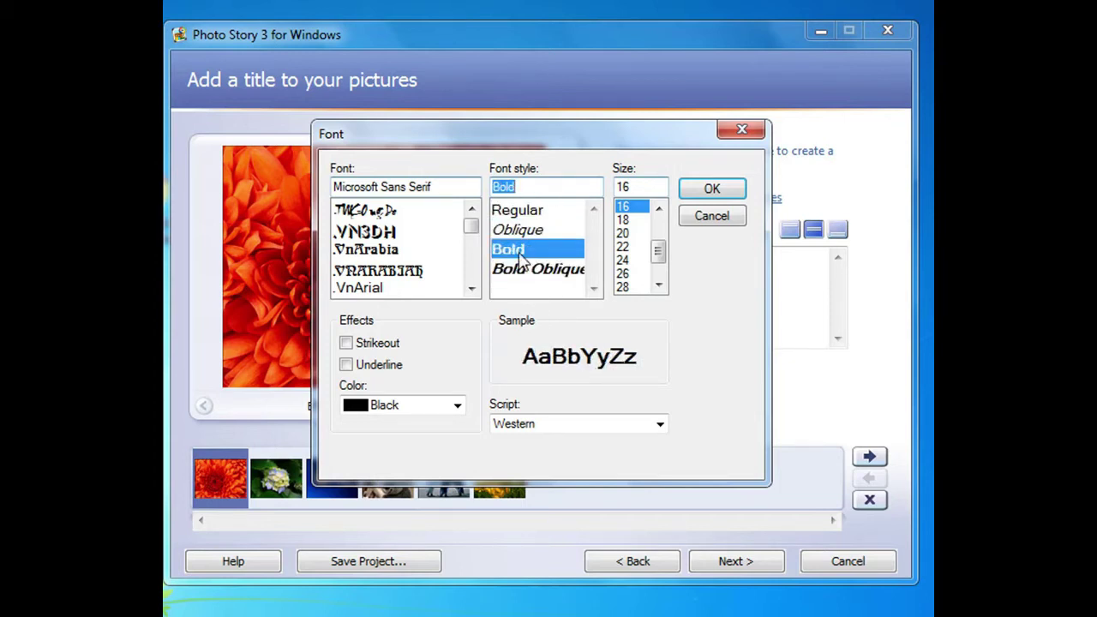
{"action": "left_click_drag", "start_coordinate": [658, 252], "coordinate": [660, 264]}
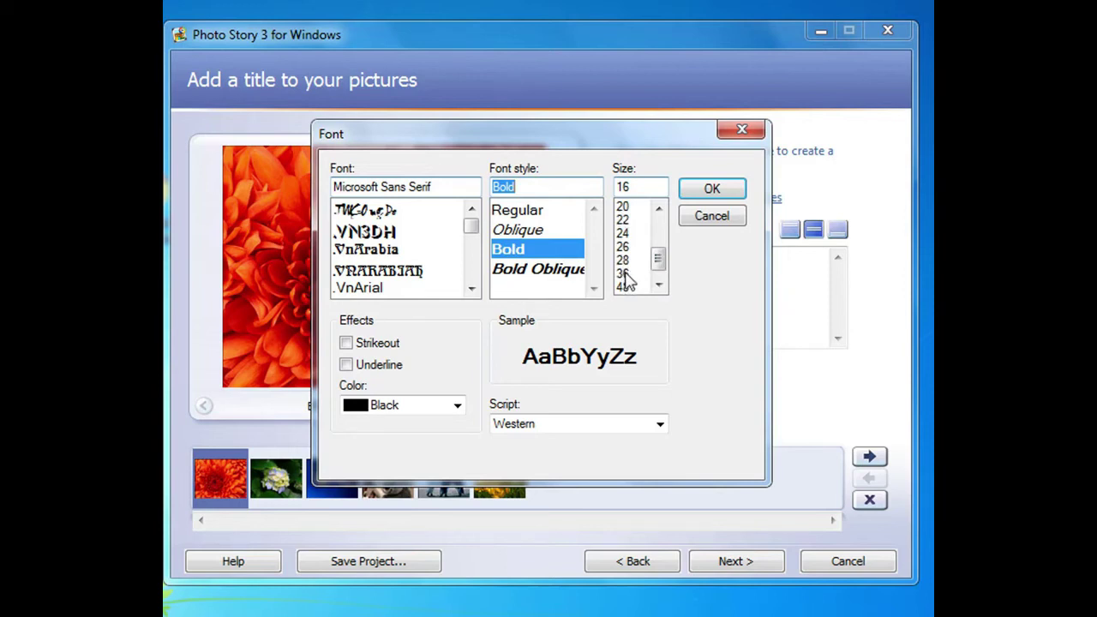
{"action": "left_click", "coordinate": [626, 261]}
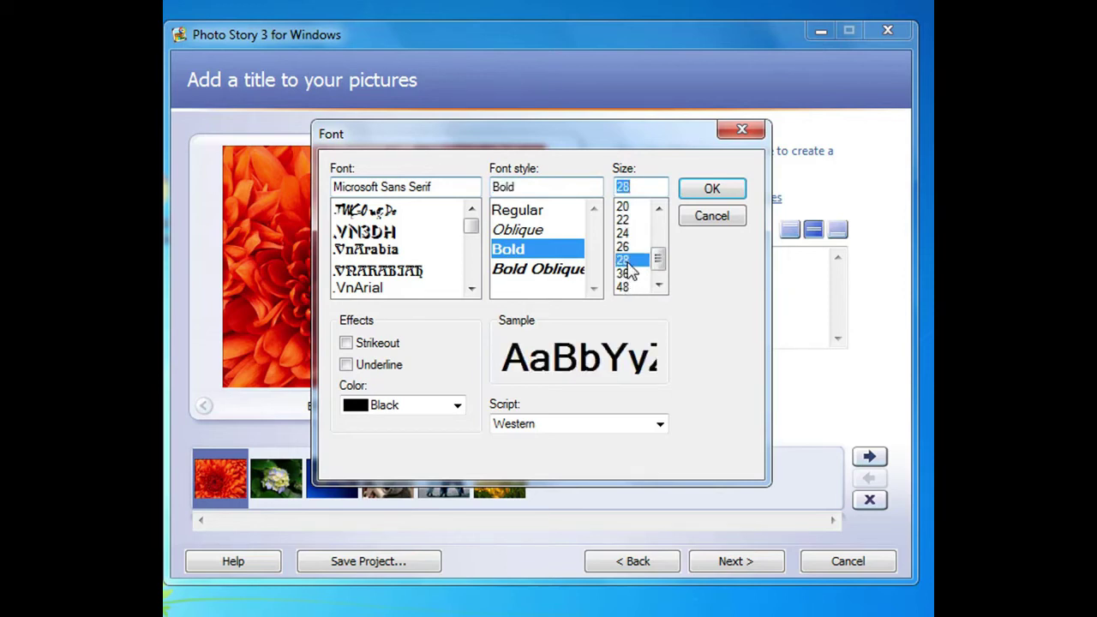
- Try the Strikeout and Underline effects on the title text
{"action": "left_click", "coordinate": [347, 343]}
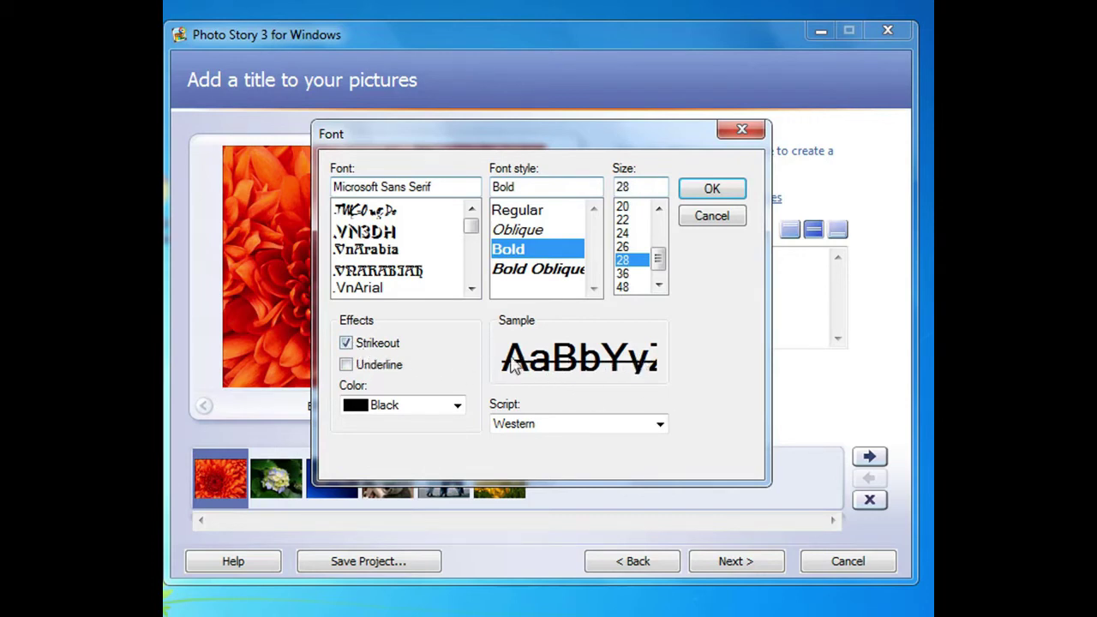
{"action": "left_click", "coordinate": [346, 343]}
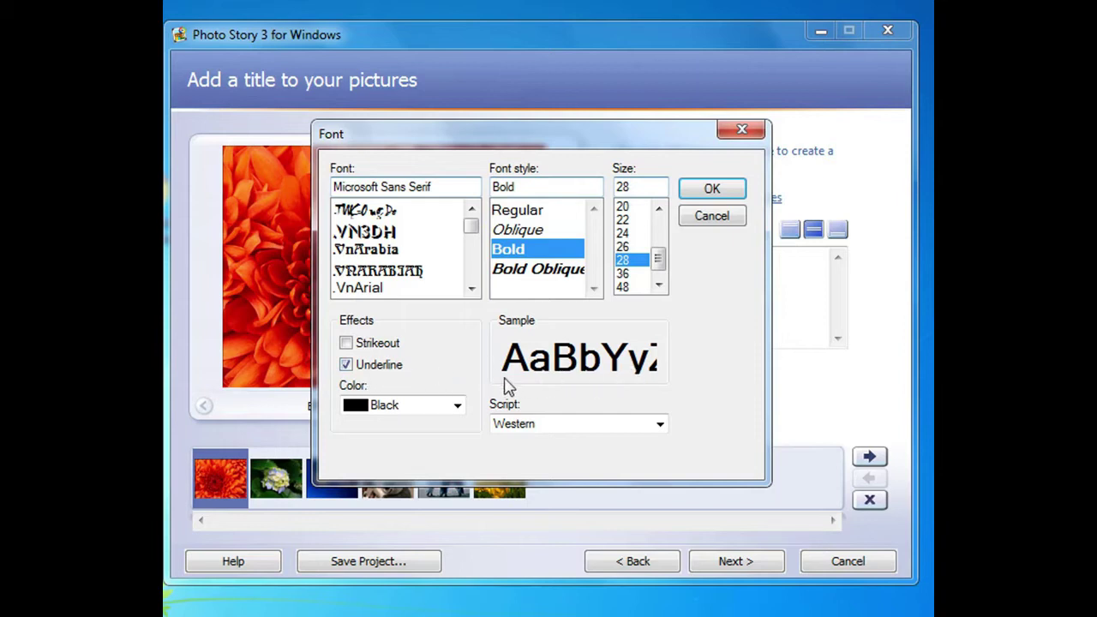
{"action": "left_click", "coordinate": [348, 369]}
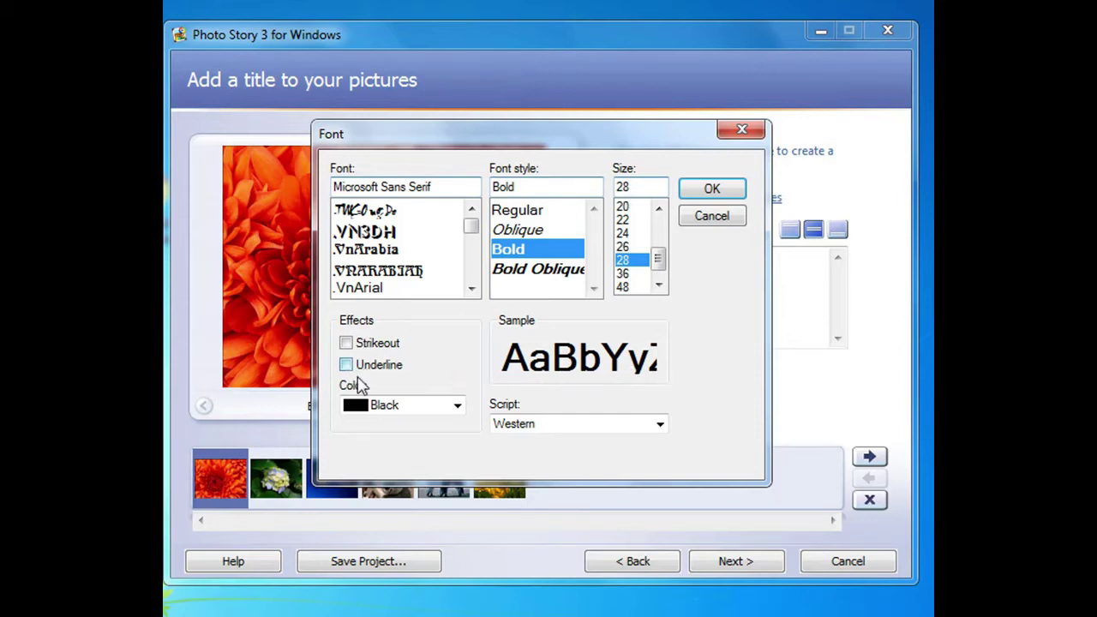
- Set the title colour to White, apply the font settings and dismiss the Windows colour scheme prompt
{"action": "left_click", "coordinate": [456, 405]}
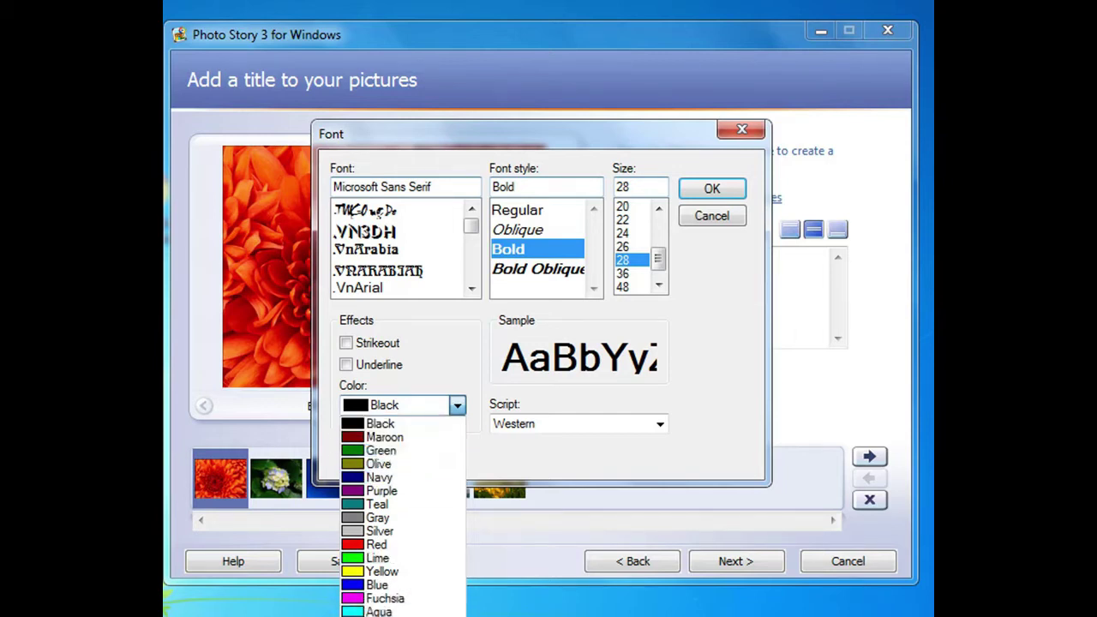
{"action": "left_click", "coordinate": [377, 616]}
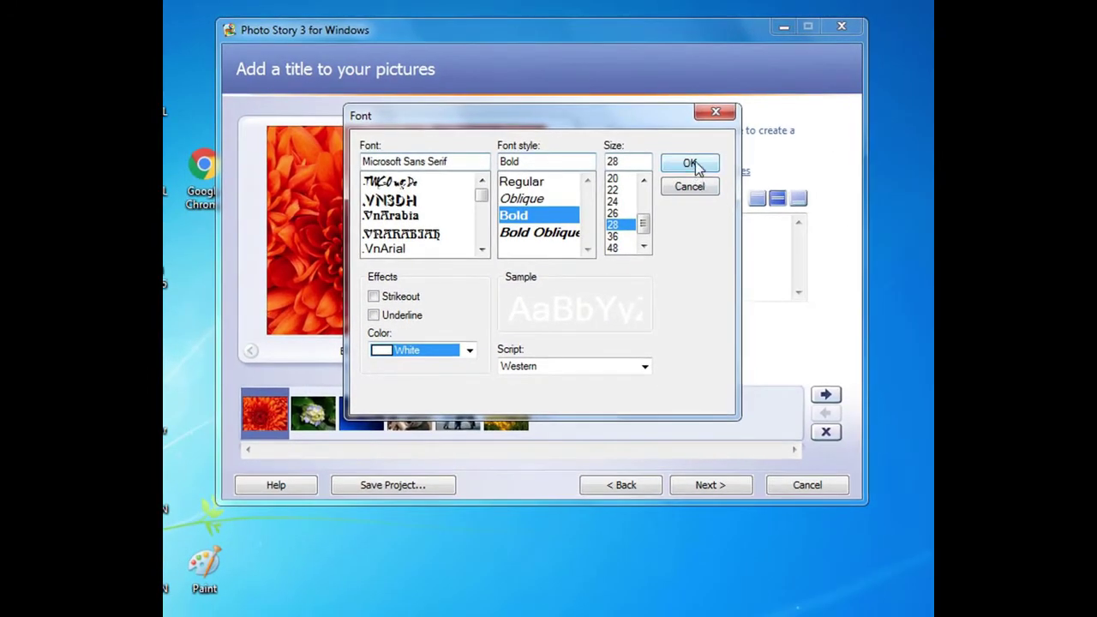
{"action": "left_click", "coordinate": [691, 164]}
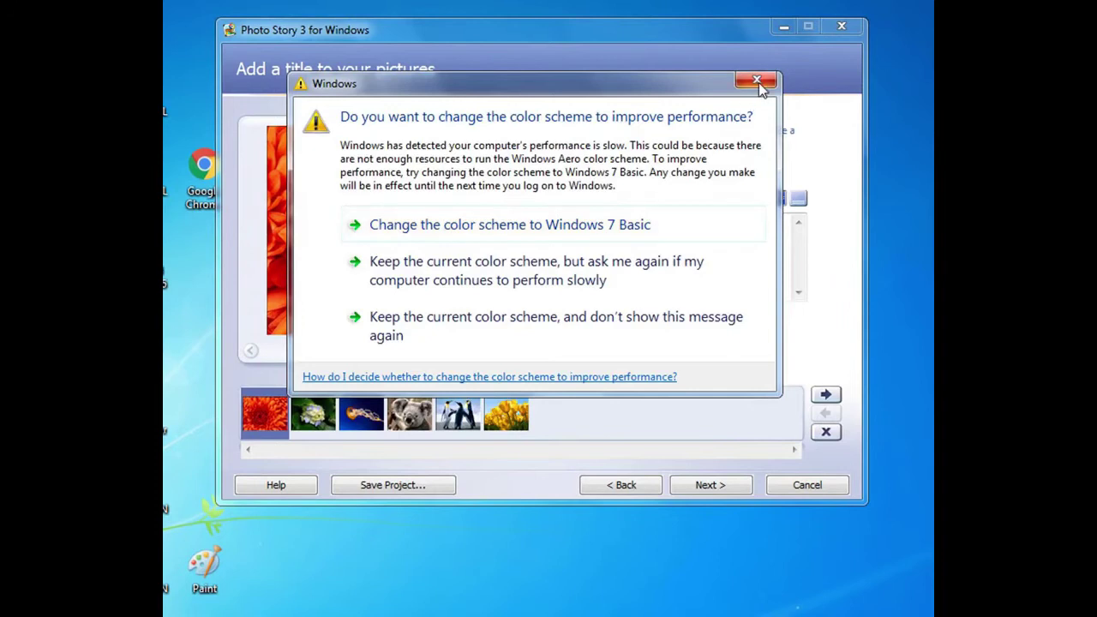
{"action": "left_click", "coordinate": [756, 82]}
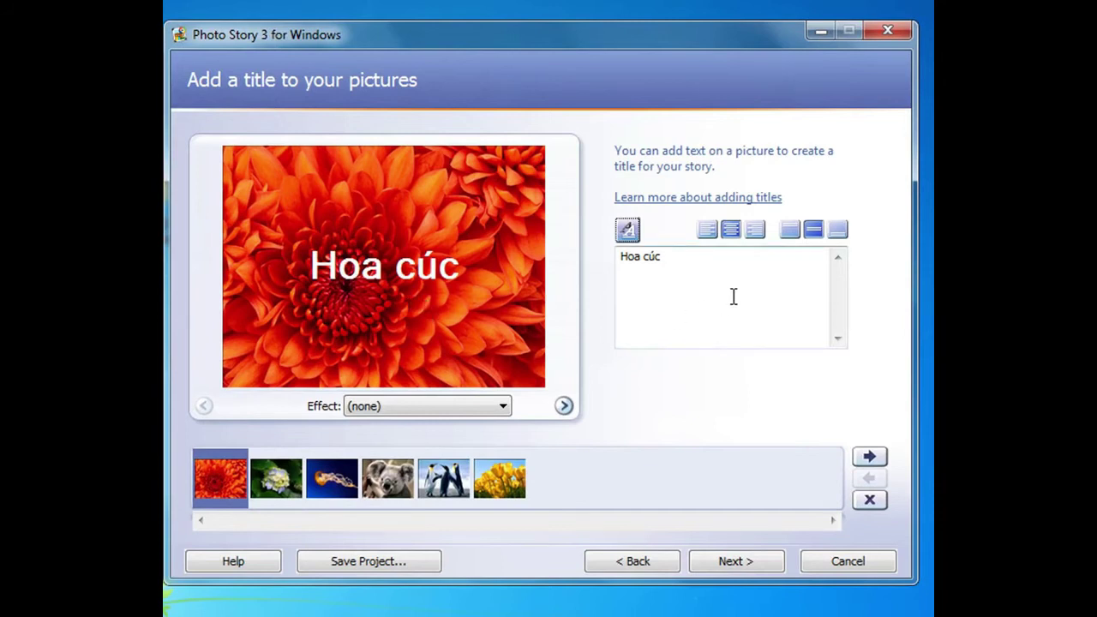
- Try the horizontal alignments and the top, middle and bottom positions for the "Hoa cúc" title, returning it to the picture's centre
{"action": "left_click", "coordinate": [706, 235]}
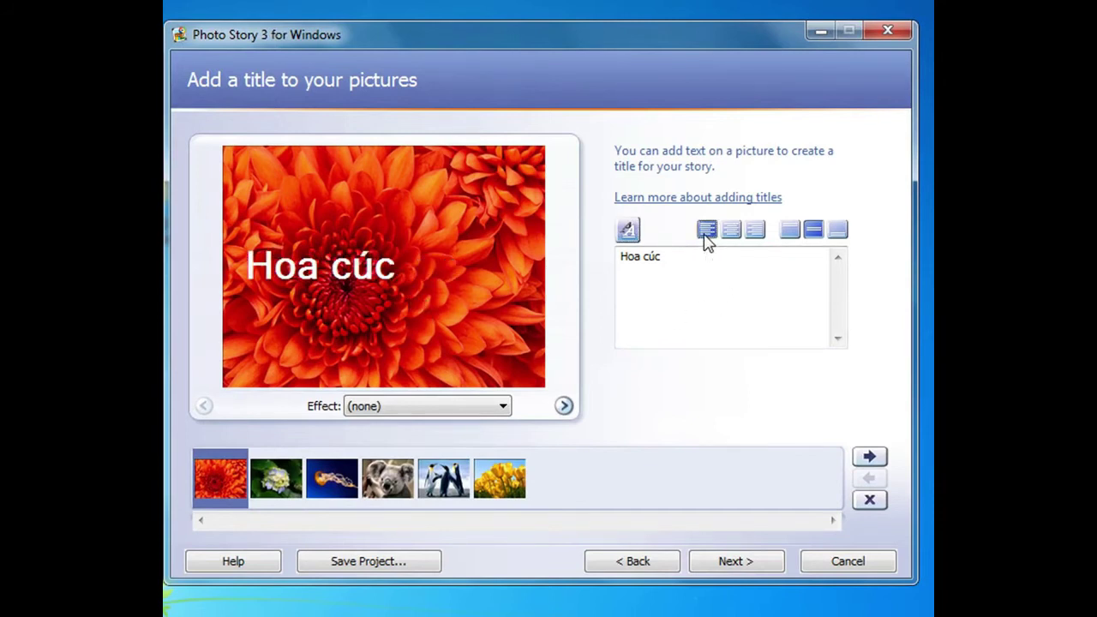
{"action": "left_click", "coordinate": [730, 235]}
{"action": "left_click", "coordinate": [756, 235]}
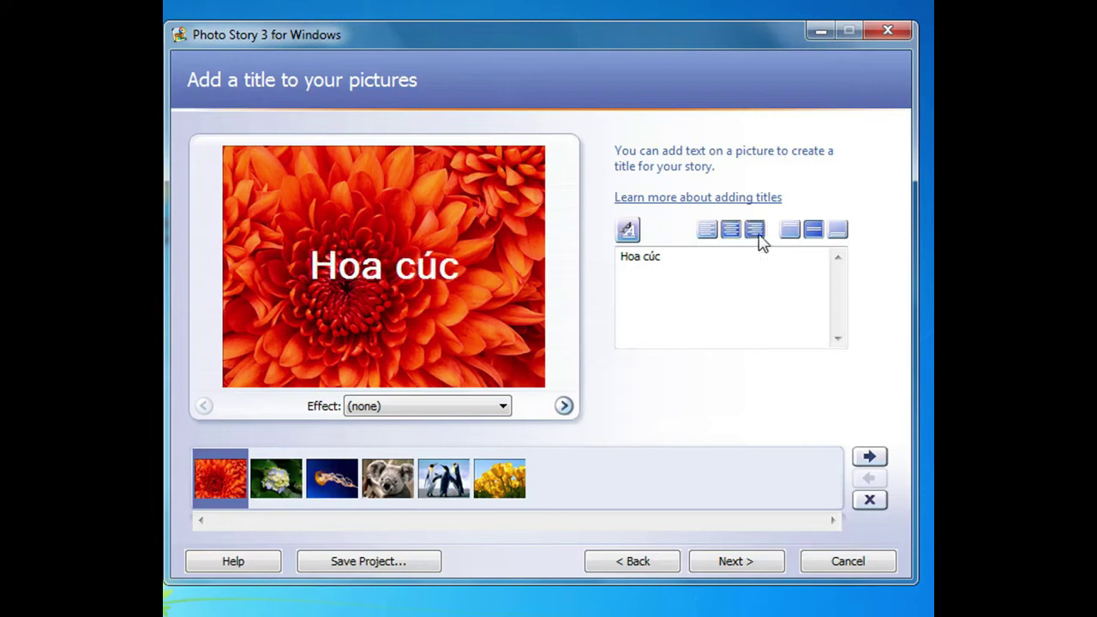
{"action": "left_click", "coordinate": [729, 242]}
{"action": "left_click", "coordinate": [789, 232]}
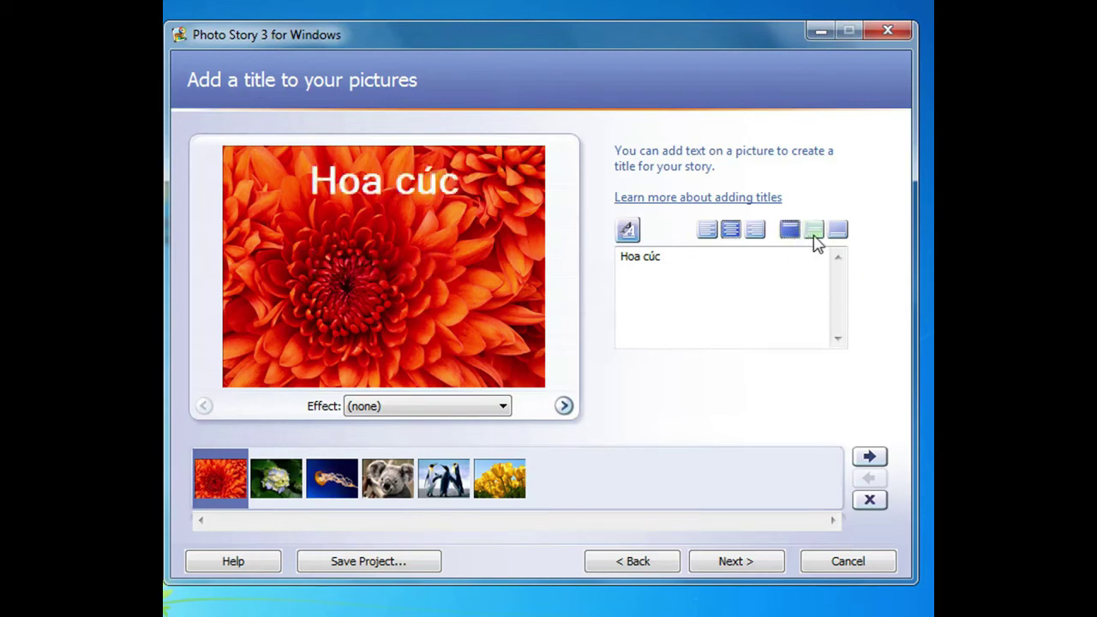
{"action": "left_click", "coordinate": [814, 236]}
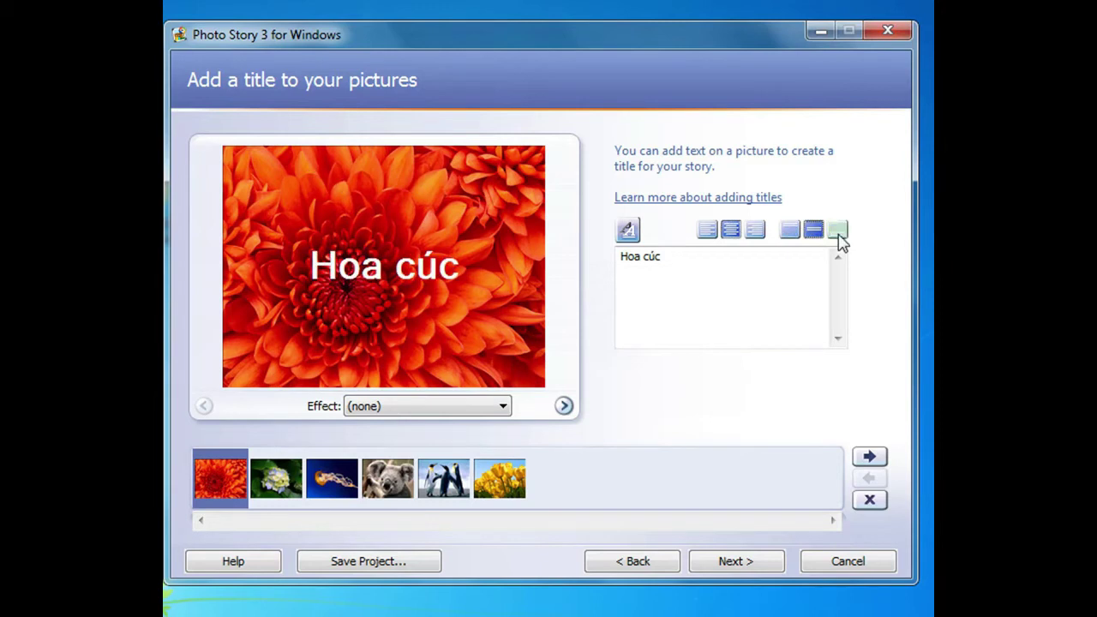
{"action": "left_click", "coordinate": [838, 233]}
{"action": "left_click", "coordinate": [813, 235]}
- Look through the hydrangea, jellyfish, koala, penguins and tulips pictures on the title page
{"action": "left_click", "coordinate": [278, 490]}
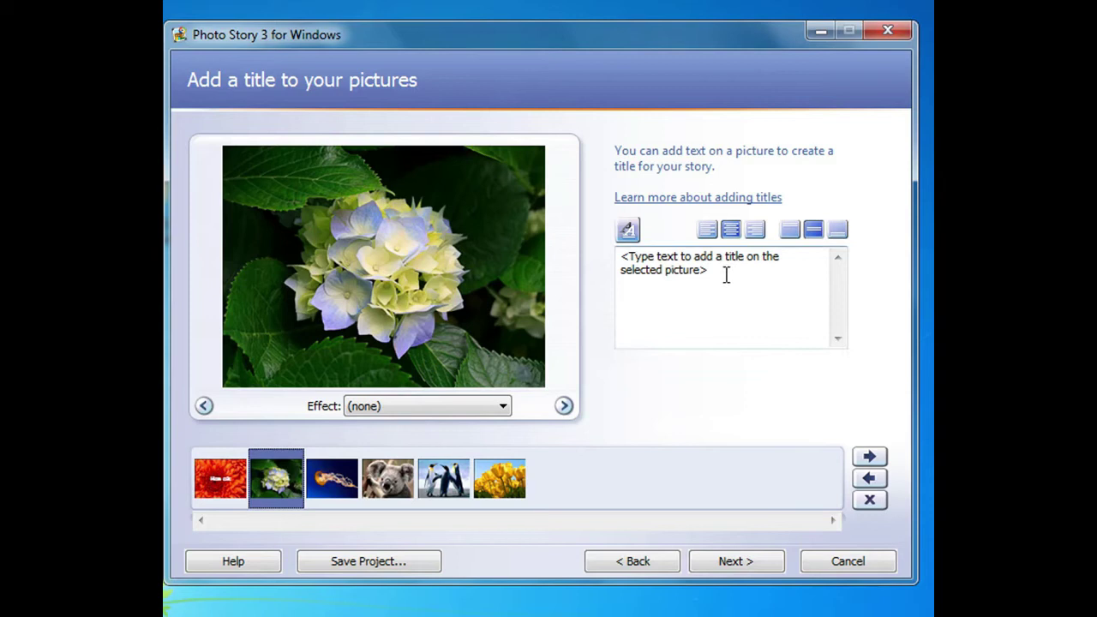
{"action": "left_click", "coordinate": [347, 488]}
{"action": "left_click", "coordinate": [383, 482]}
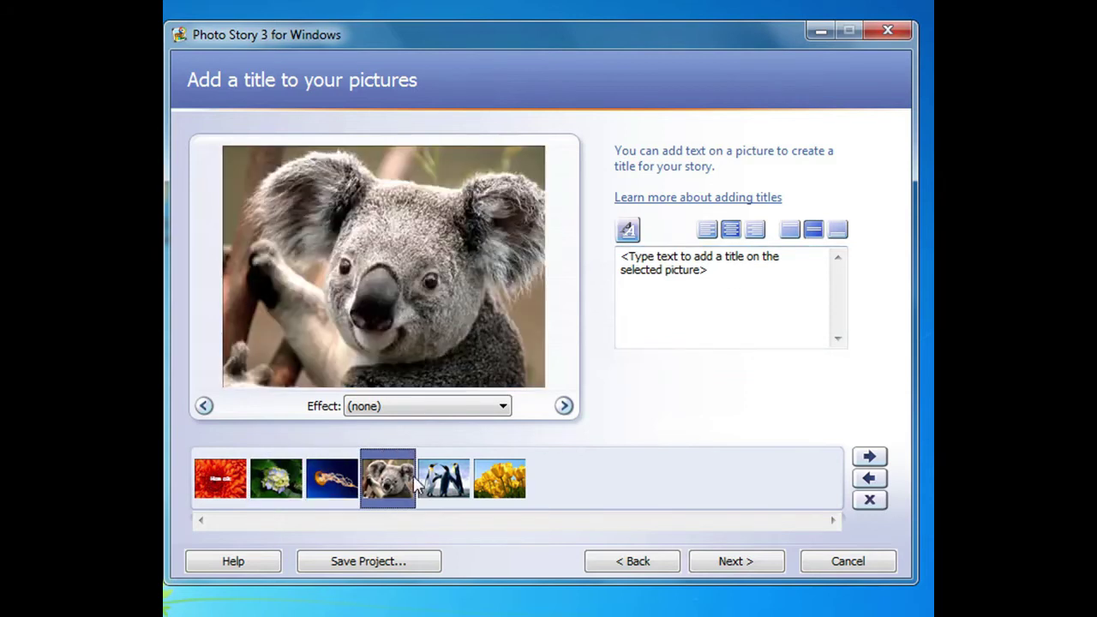
{"action": "left_click", "coordinate": [462, 484]}
{"action": "left_click", "coordinate": [505, 492]}
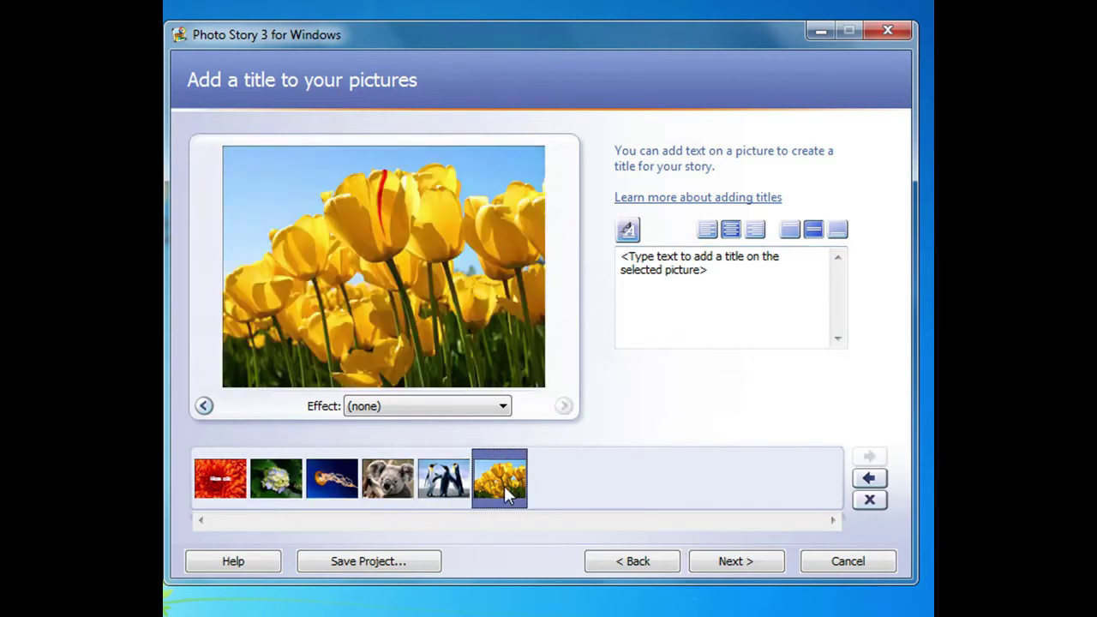
- Continue to the narration page and record about 7 seconds of narration for the chrysanthemum picture
{"action": "left_click", "coordinate": [739, 563]}
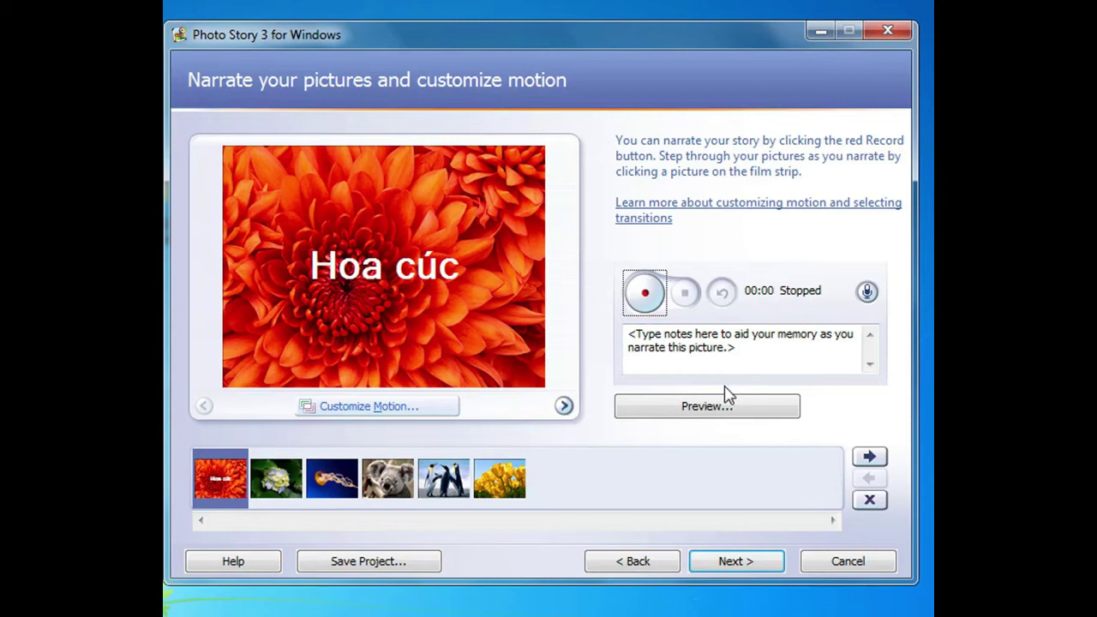
{"action": "left_click", "coordinate": [645, 294]}
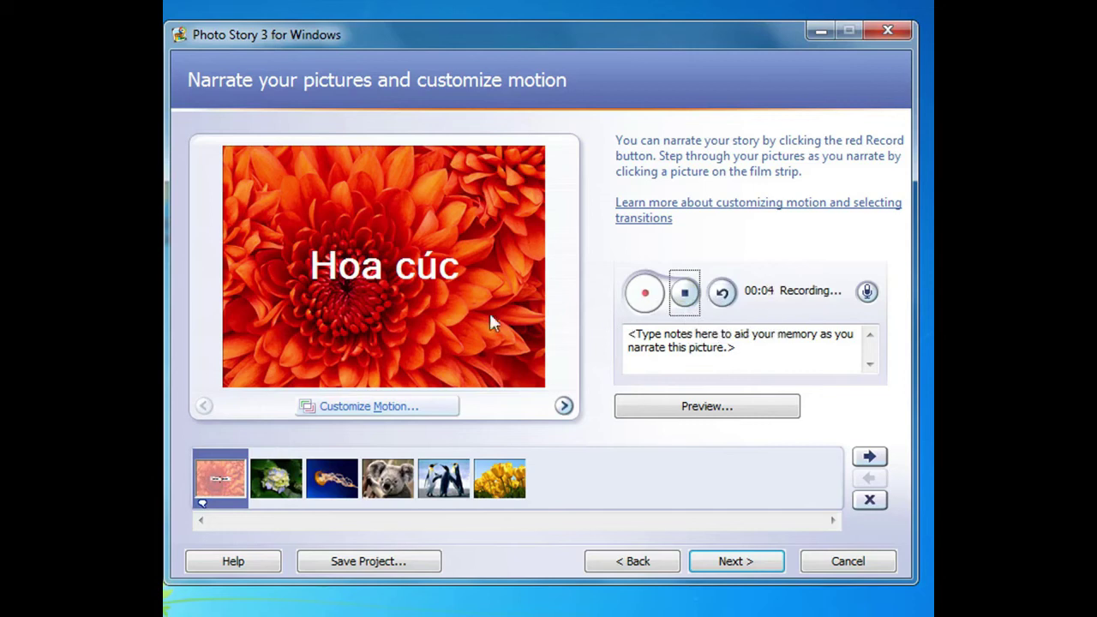
{"action": "left_click", "coordinate": [685, 295]}
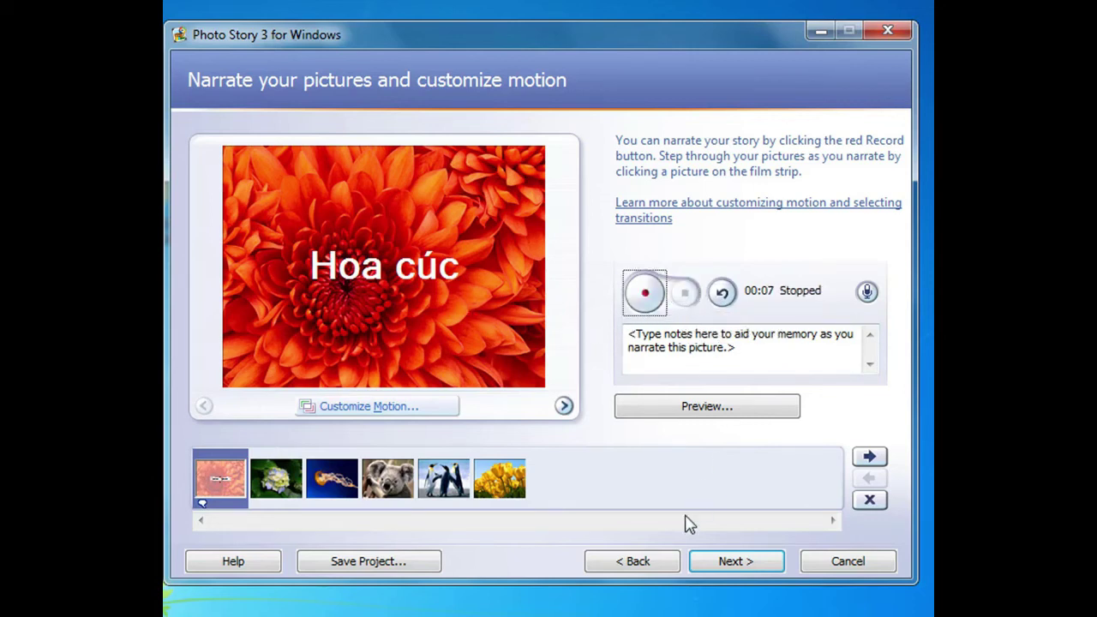
- Preview the narrated chrysanthemum picture and view its motion and duration settings
{"action": "left_click", "coordinate": [705, 410]}
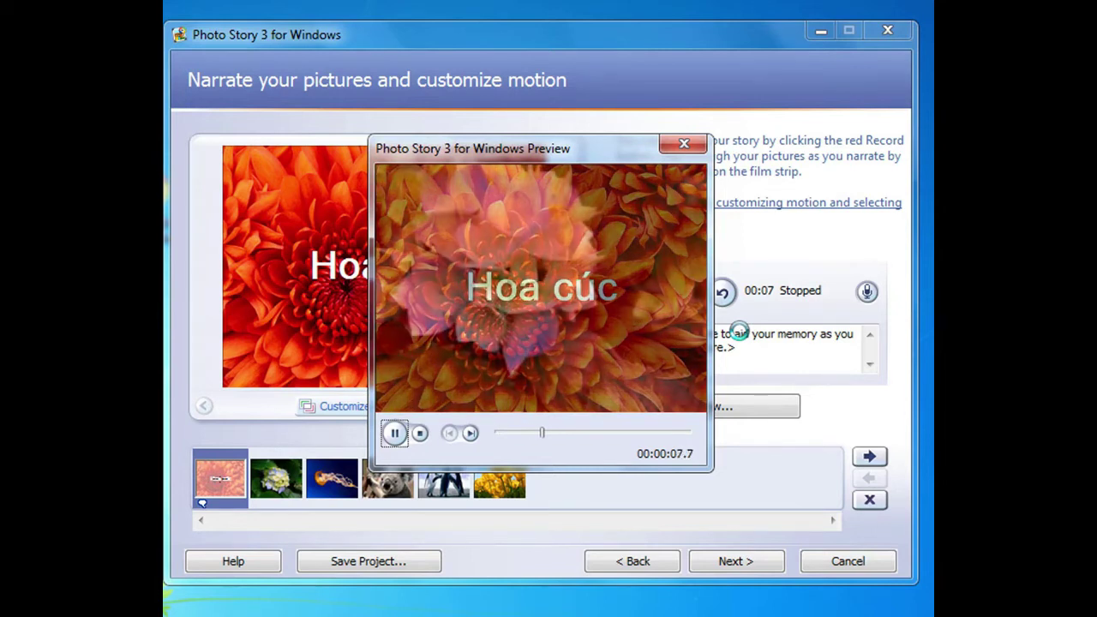
{"action": "left_click", "coordinate": [684, 144]}
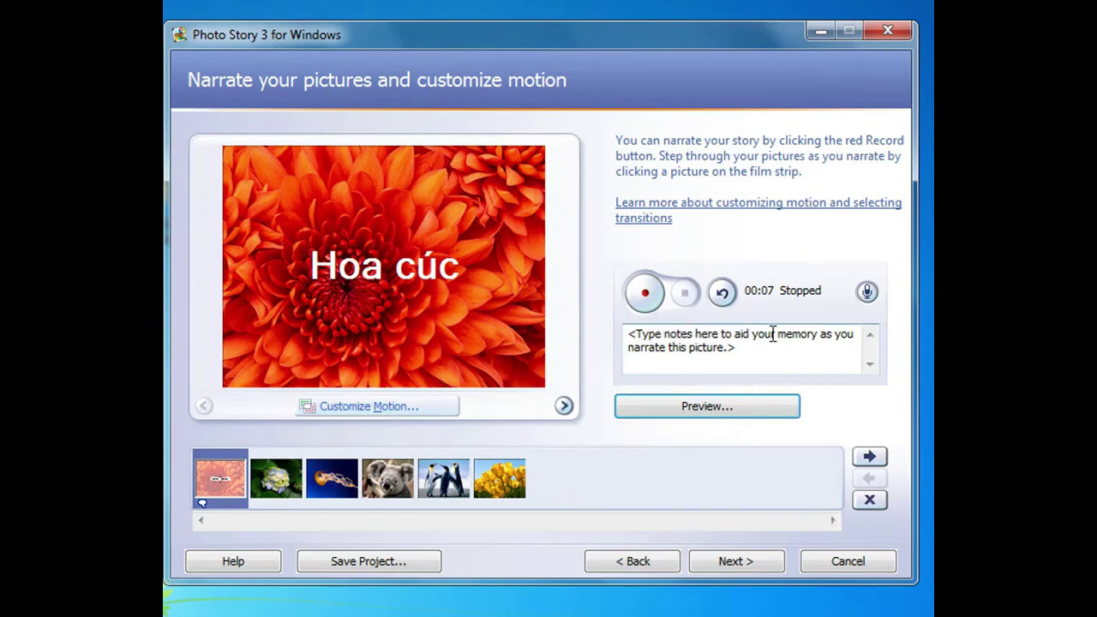
{"action": "left_click", "coordinate": [375, 409]}
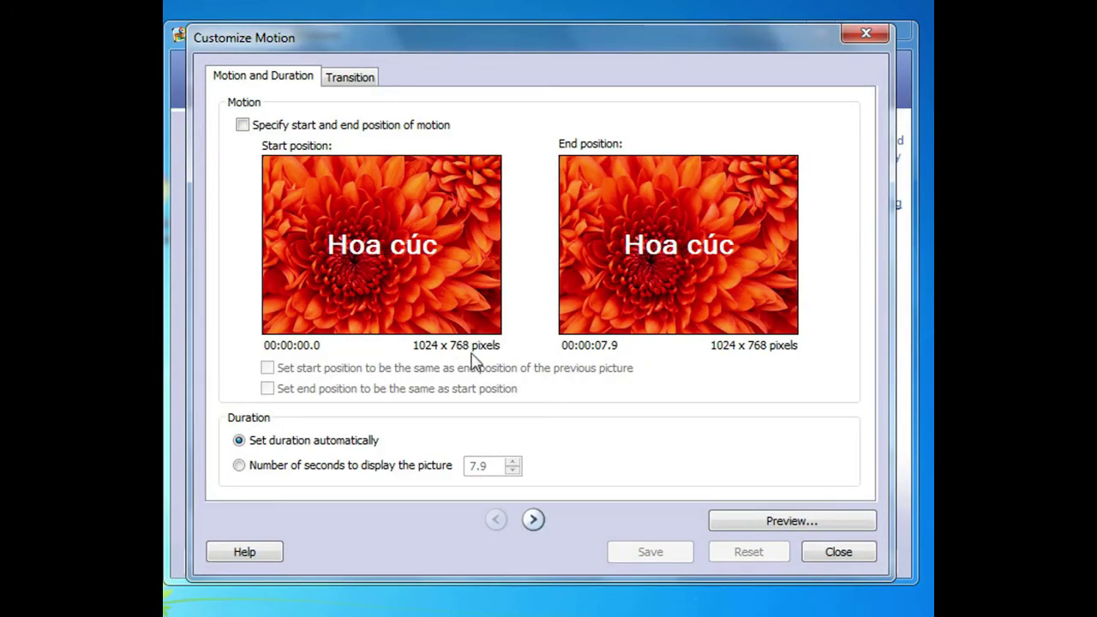
{"action": "left_click", "coordinate": [866, 36]}
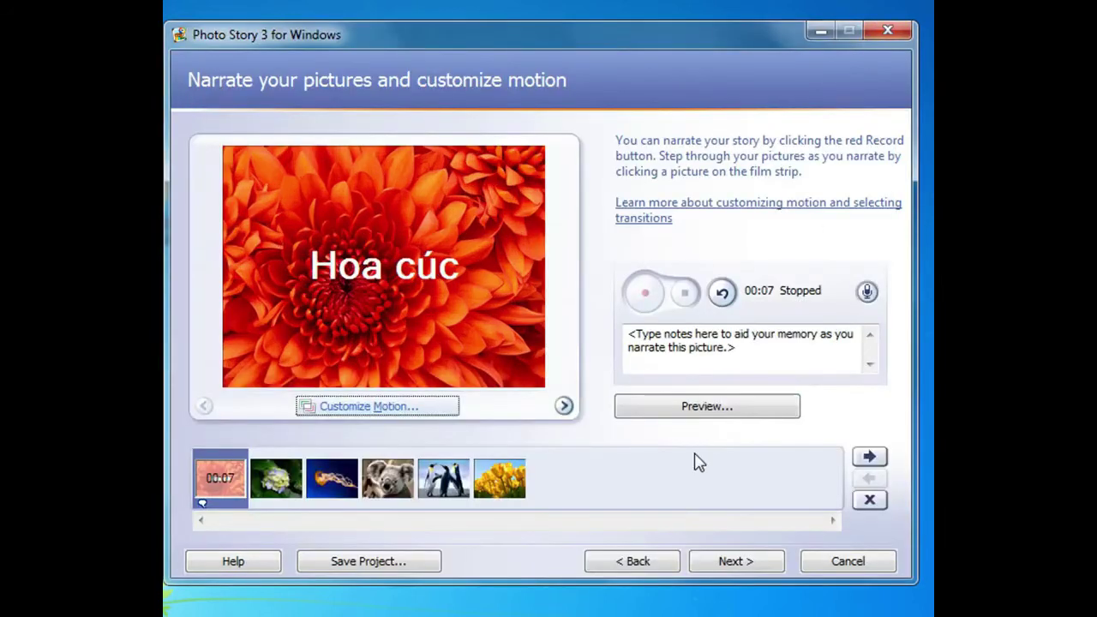
- Continue to the background music page and add Kalimba from the Sample Music folder, starting at the chrysanthemum picture
{"action": "left_click", "coordinate": [747, 570]}
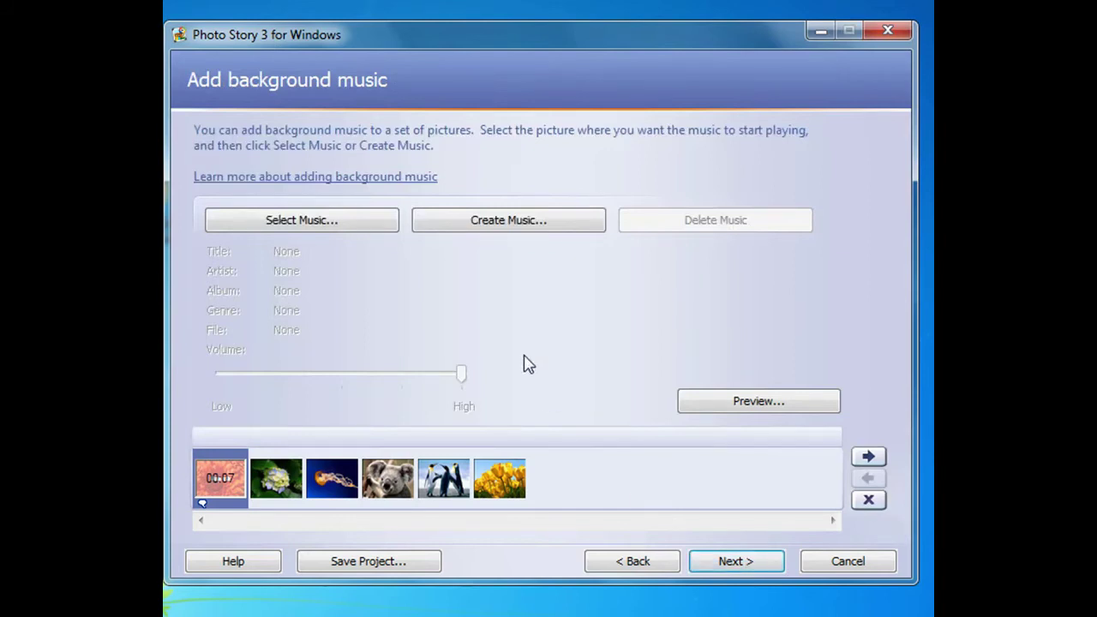
{"action": "left_click", "coordinate": [350, 229]}
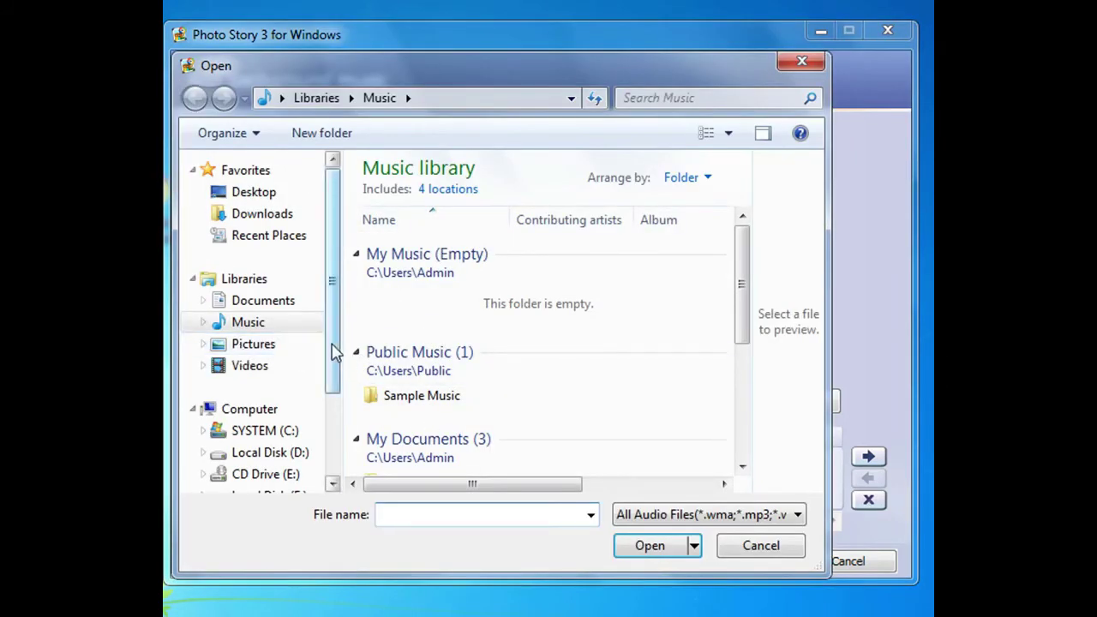
{"action": "left_click_drag", "start_coordinate": [334, 353], "coordinate": [335, 373]}
{"action": "left_click", "coordinate": [250, 293]}
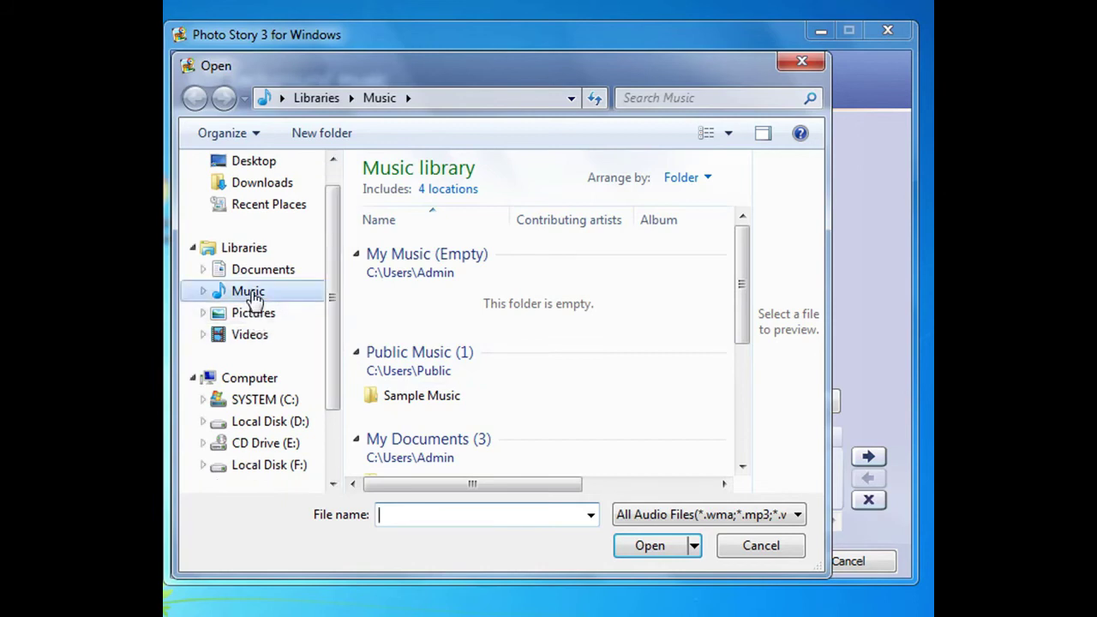
{"action": "left_click_drag", "start_coordinate": [744, 286], "coordinate": [735, 335]}
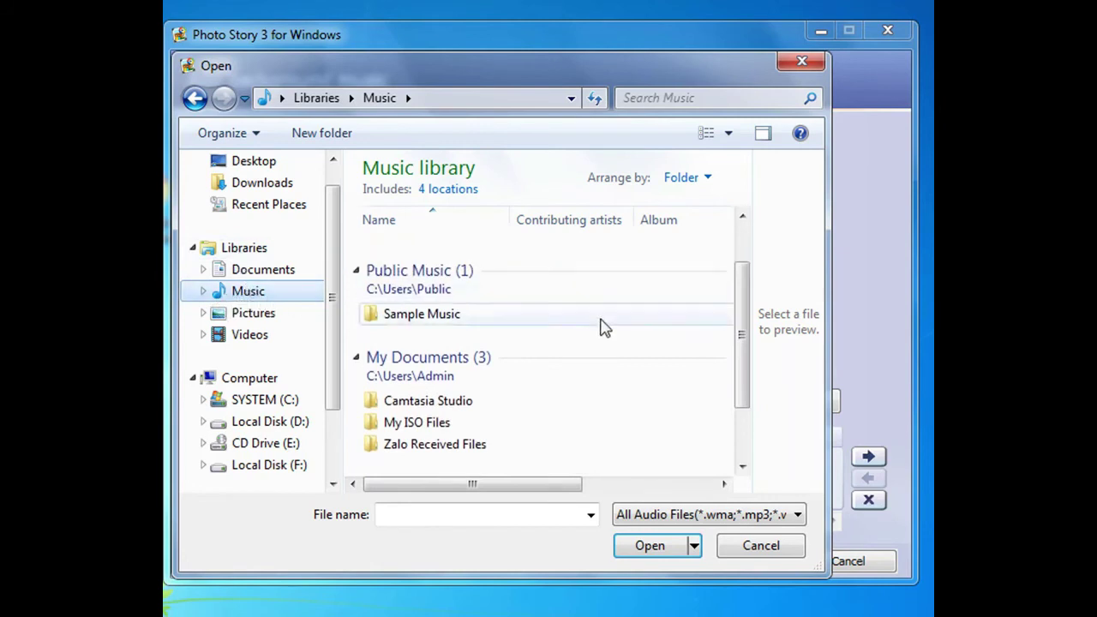
{"action": "left_click_drag", "start_coordinate": [742, 358], "coordinate": [745, 372]}
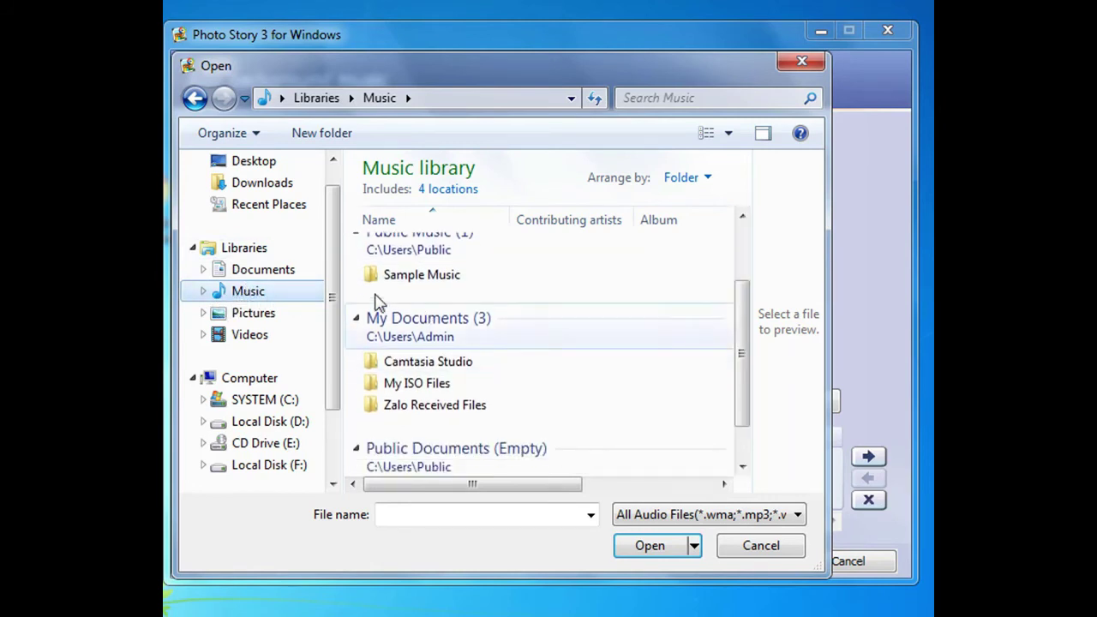
{"action": "left_click", "coordinate": [423, 281]}
{"action": "double_click", "coordinate": [424, 283]}
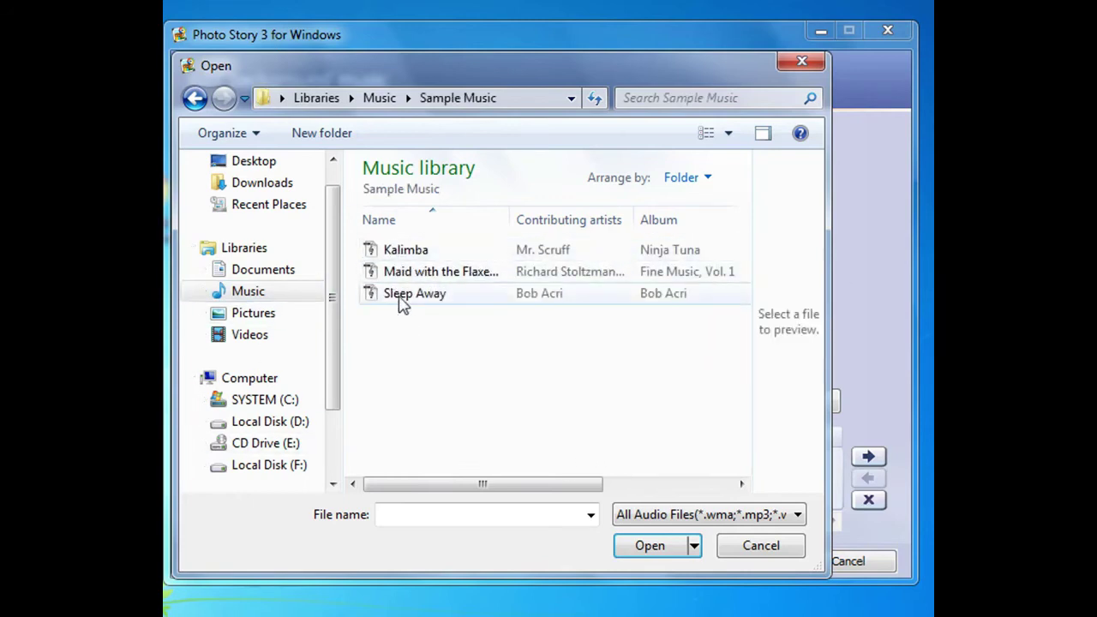
{"action": "left_click", "coordinate": [424, 255]}
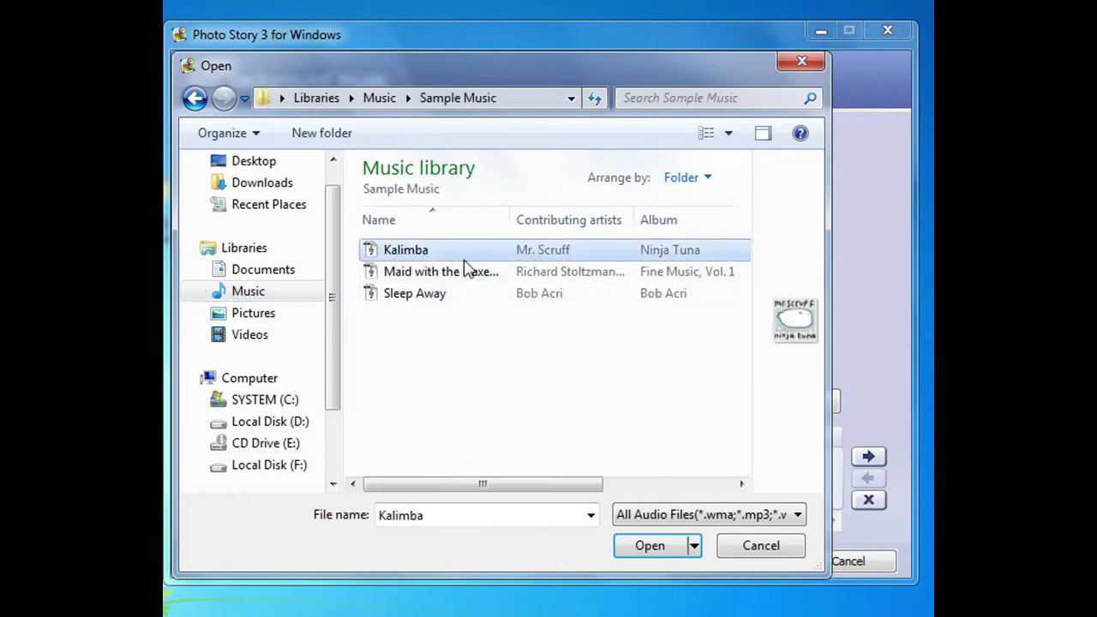
{"action": "left_click", "coordinate": [649, 549]}
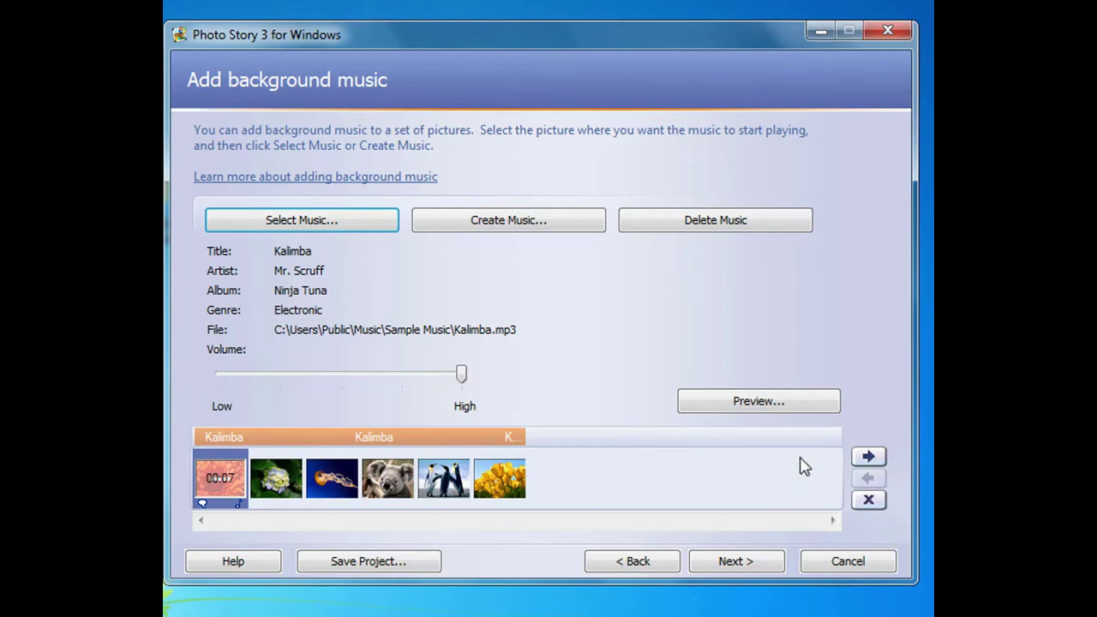
- Preview the story with the Kalimba background music and close the preview
{"action": "left_click", "coordinate": [755, 406]}
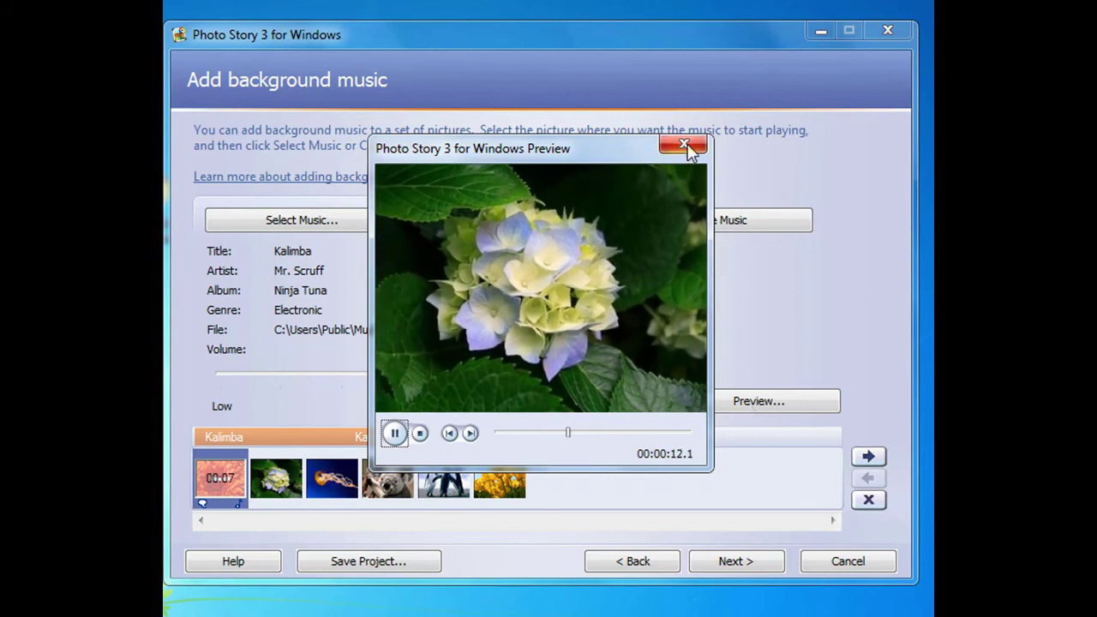
{"action": "key", "text": "Escape"}
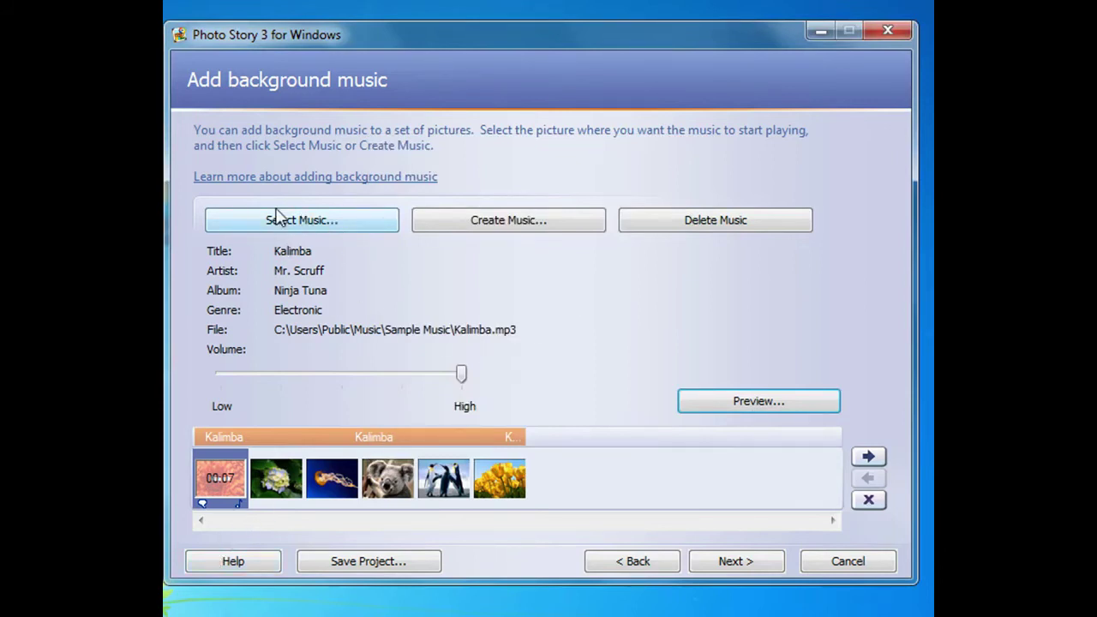
- Start creating custom music and try the Clockwork, Harpsichord and Outer Space bands, returning to Piano
{"action": "left_click", "coordinate": [516, 225]}
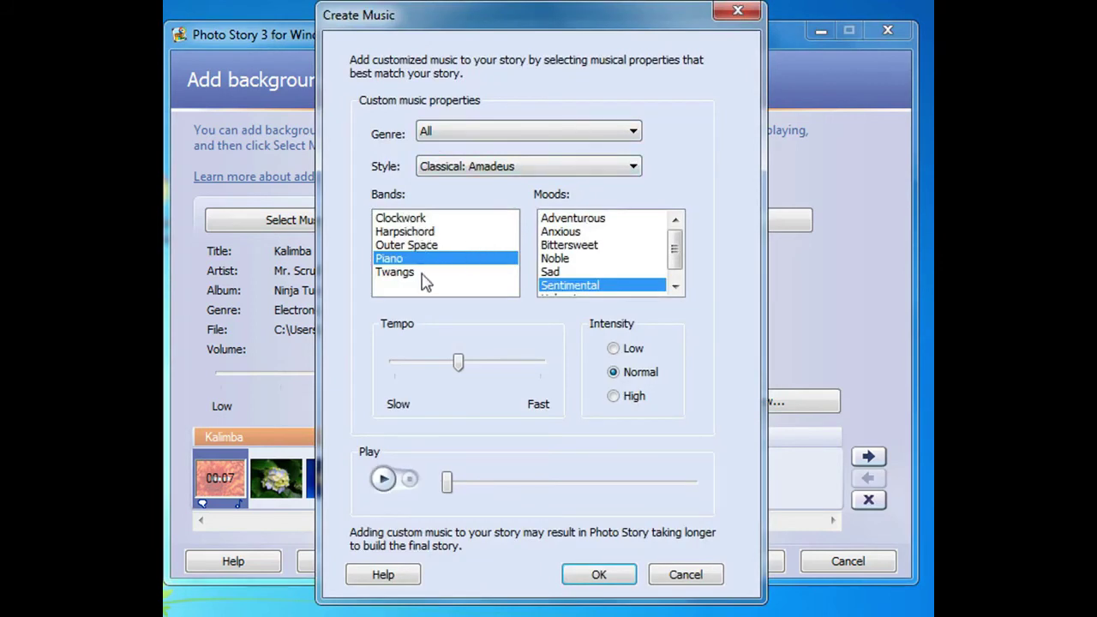
{"action": "left_click", "coordinate": [410, 219]}
{"action": "left_click", "coordinate": [410, 231]}
{"action": "left_click", "coordinate": [408, 246]}
{"action": "left_click", "coordinate": [401, 219]}
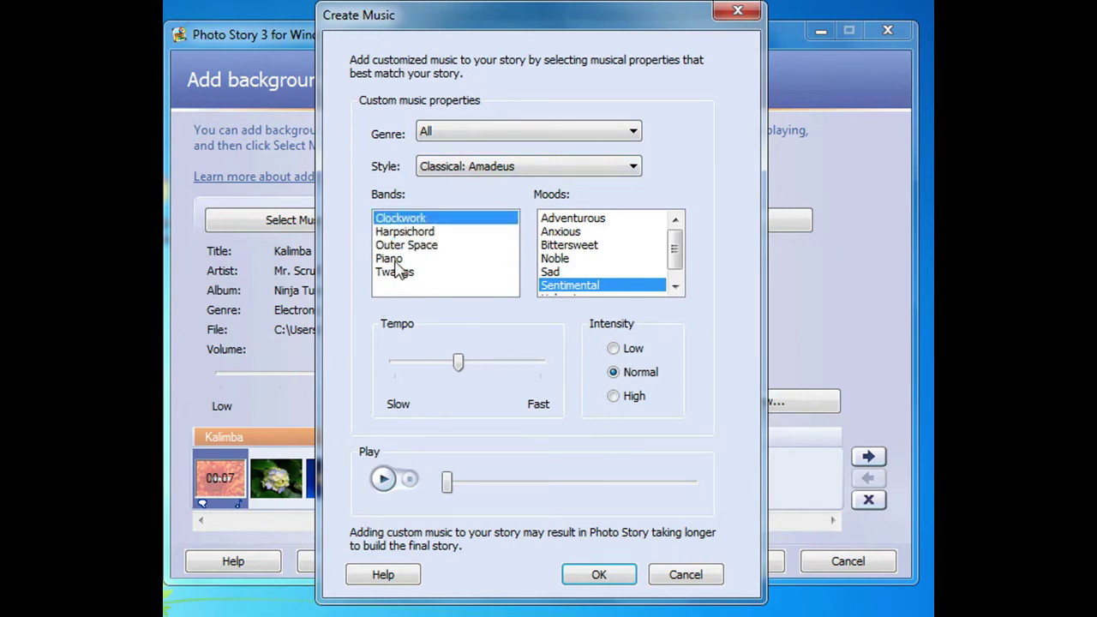
{"action": "left_click", "coordinate": [392, 259]}
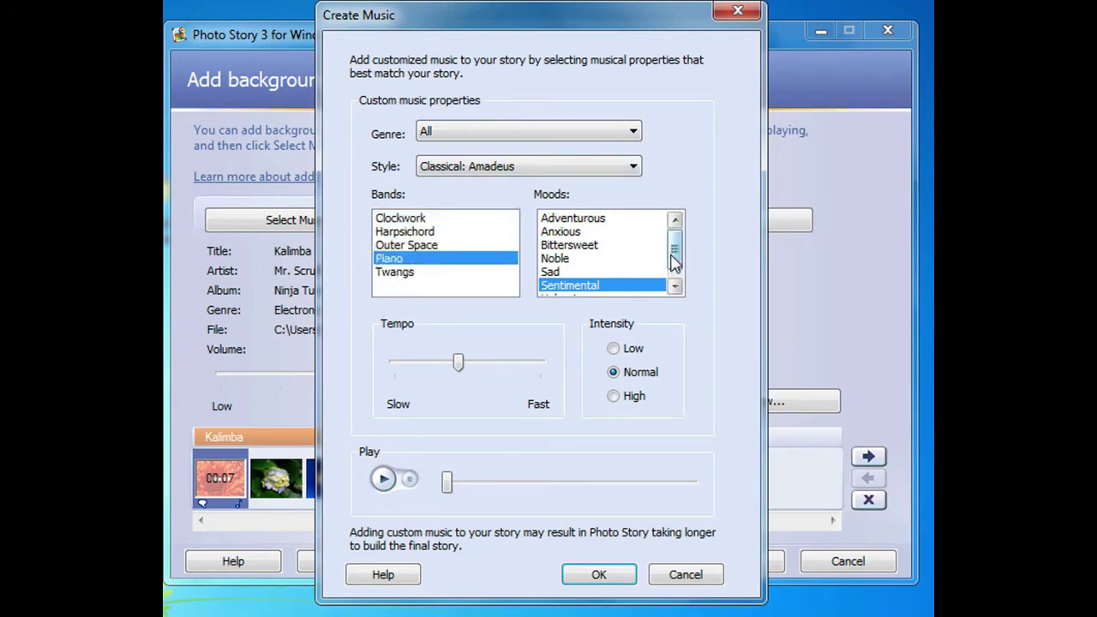
- Set the custom music's mood to Sad with a faster tempo and listen to a sample
{"action": "left_click_drag", "start_coordinate": [674, 261], "coordinate": [667, 281]}
{"action": "left_click", "coordinate": [551, 262]}
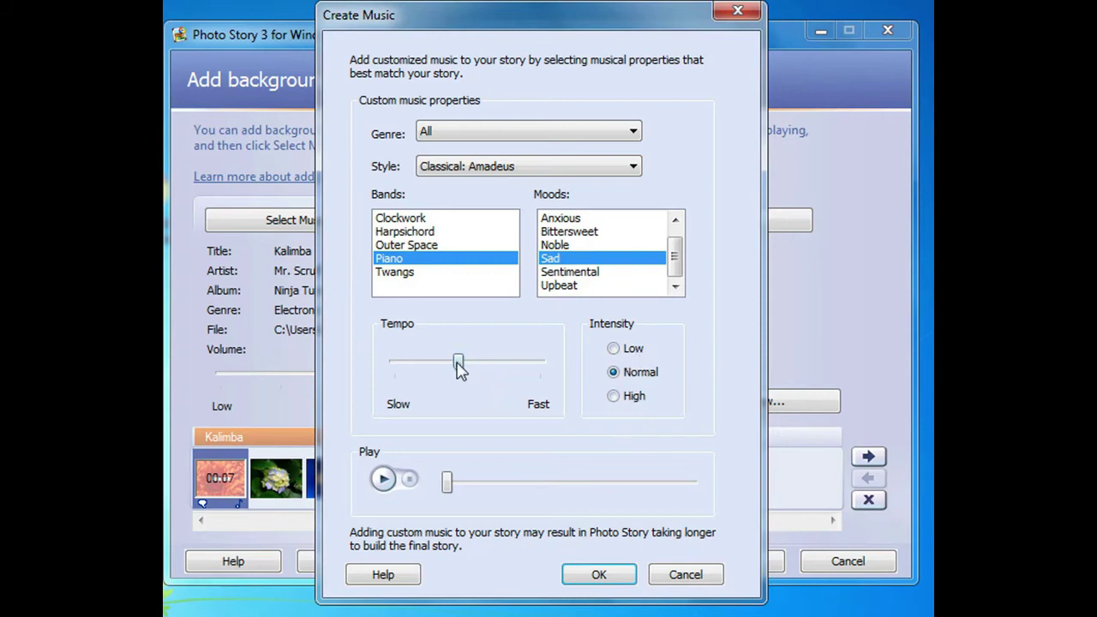
{"action": "left_click_drag", "start_coordinate": [459, 364], "coordinate": [484, 363]}
{"action": "left_click", "coordinate": [613, 348]}
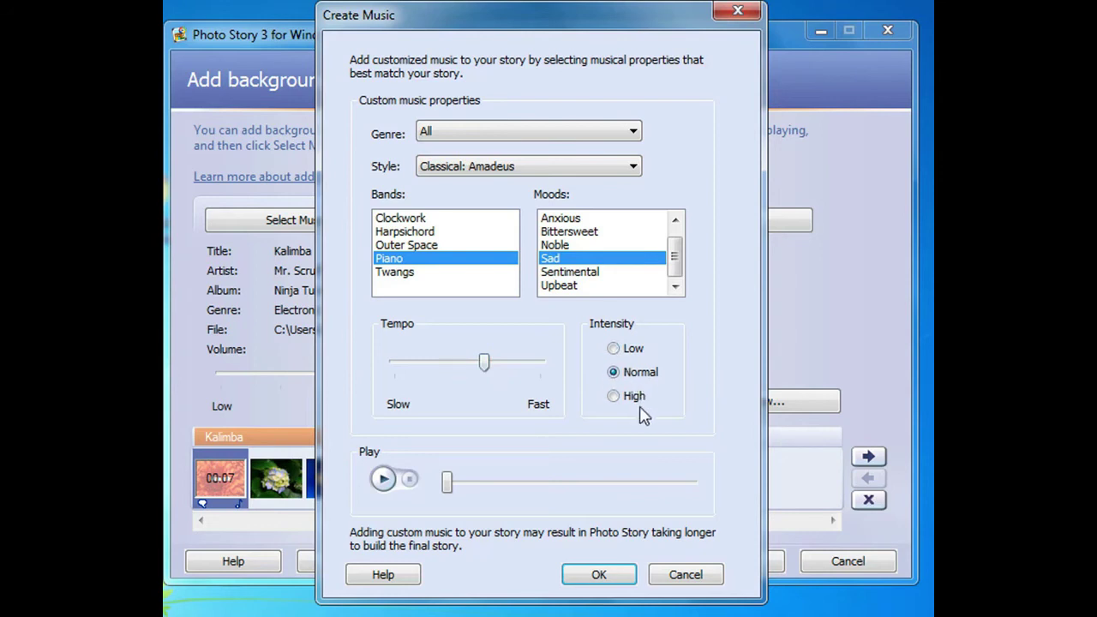
{"action": "left_click_drag", "start_coordinate": [486, 366], "coordinate": [514, 369]}
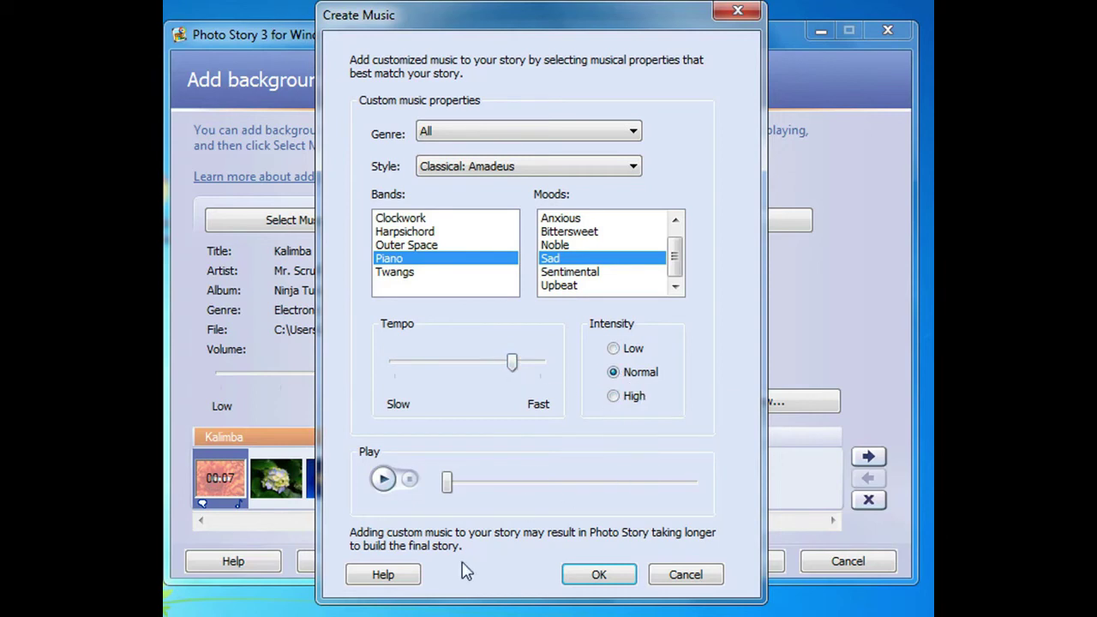
{"action": "left_click", "coordinate": [383, 479]}
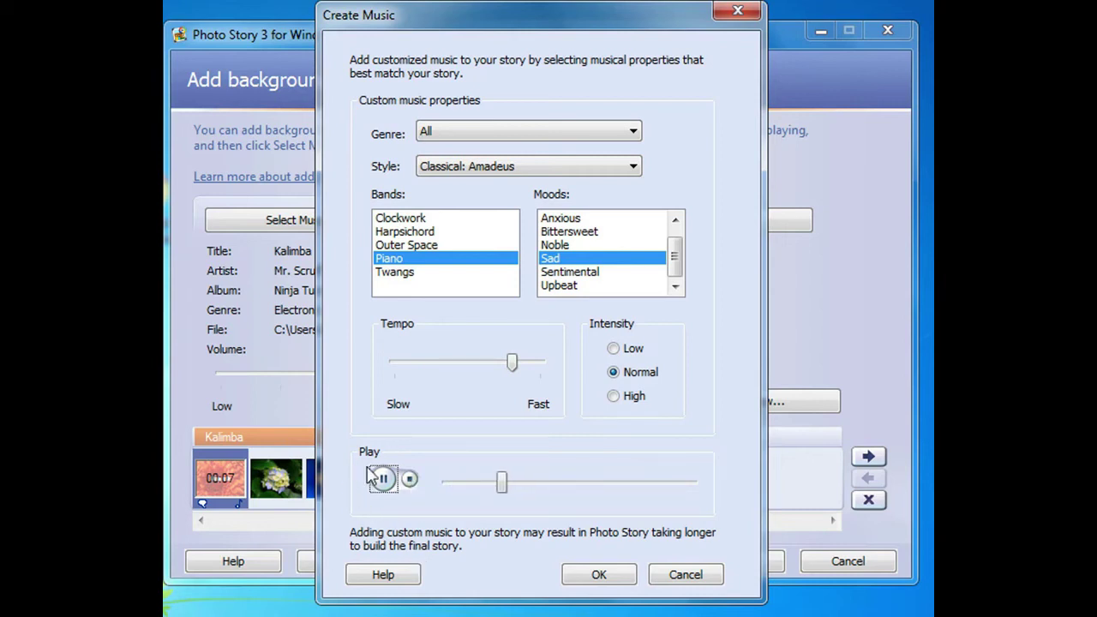
{"action": "left_click", "coordinate": [383, 480]}
- Switch the custom music to the Twangs band and Adventurous mood, listen to a sample and apply it to the story
{"action": "left_click", "coordinate": [390, 273]}
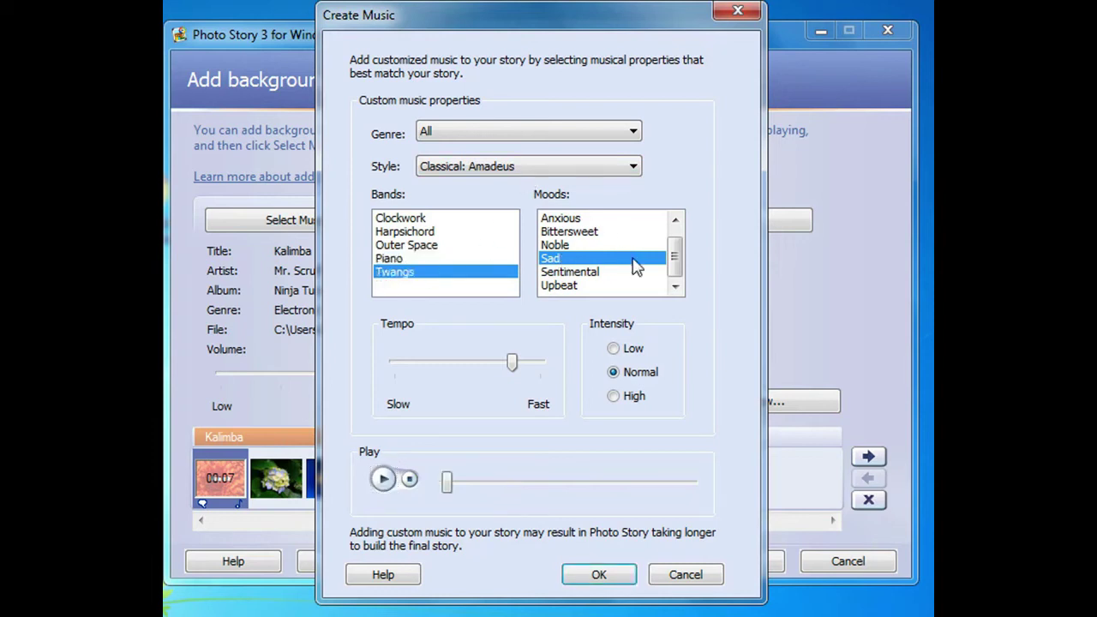
{"action": "left_click_drag", "start_coordinate": [676, 271], "coordinate": [673, 226]}
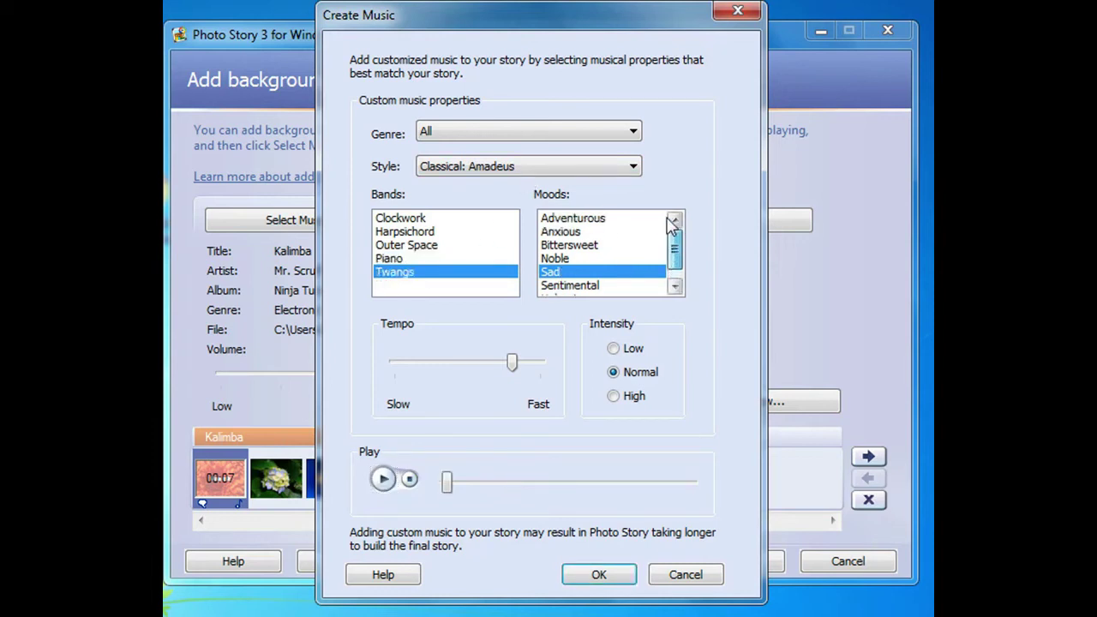
{"action": "left_click", "coordinate": [598, 223]}
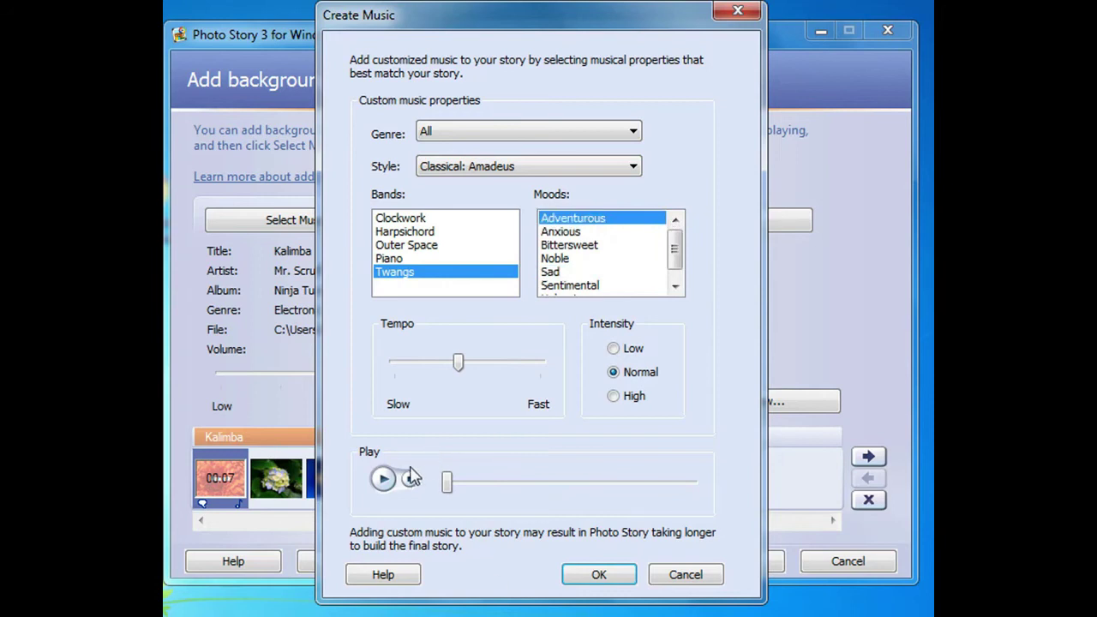
{"action": "left_click", "coordinate": [383, 479]}
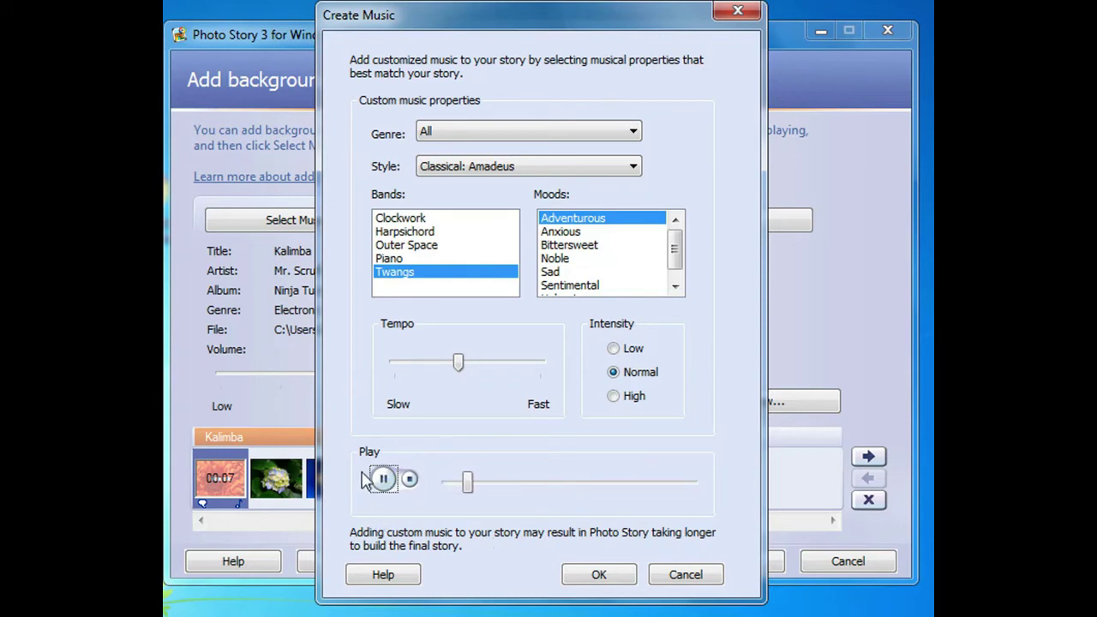
{"action": "left_click", "coordinate": [383, 480]}
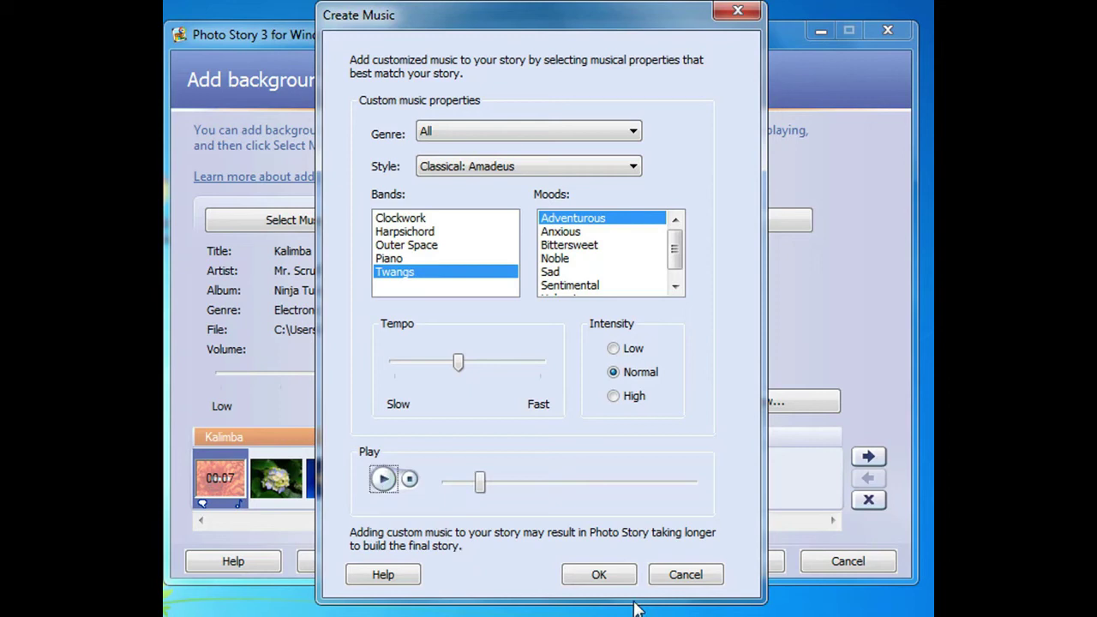
{"action": "left_click", "coordinate": [609, 580]}
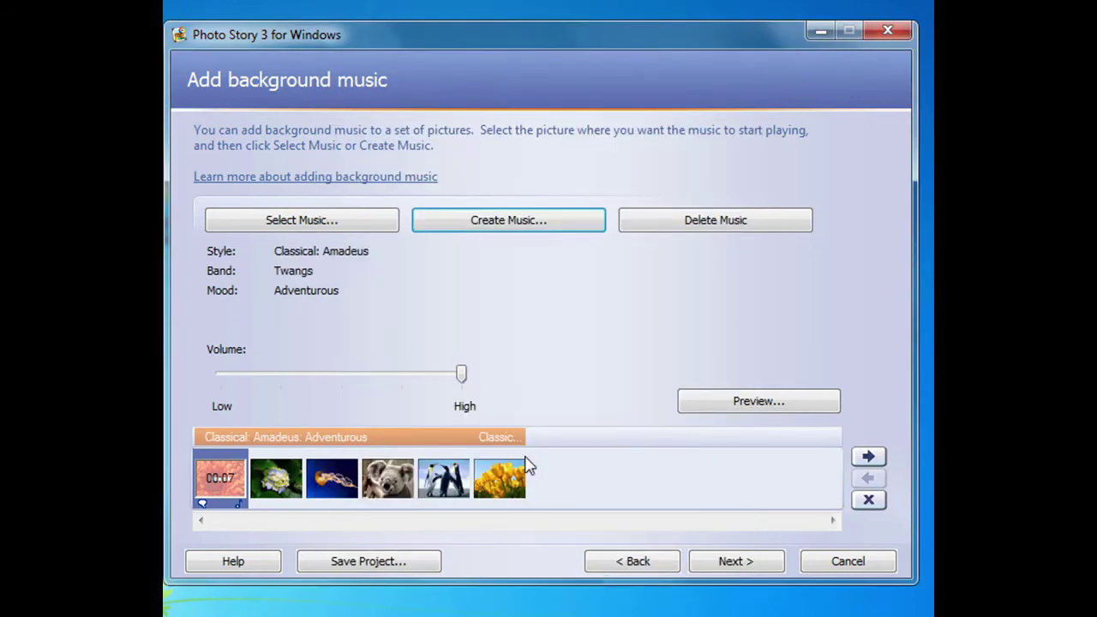
- Preview the story with the created Classical: Amadeus music, and delete that music from the story
{"action": "left_click", "coordinate": [746, 405]}
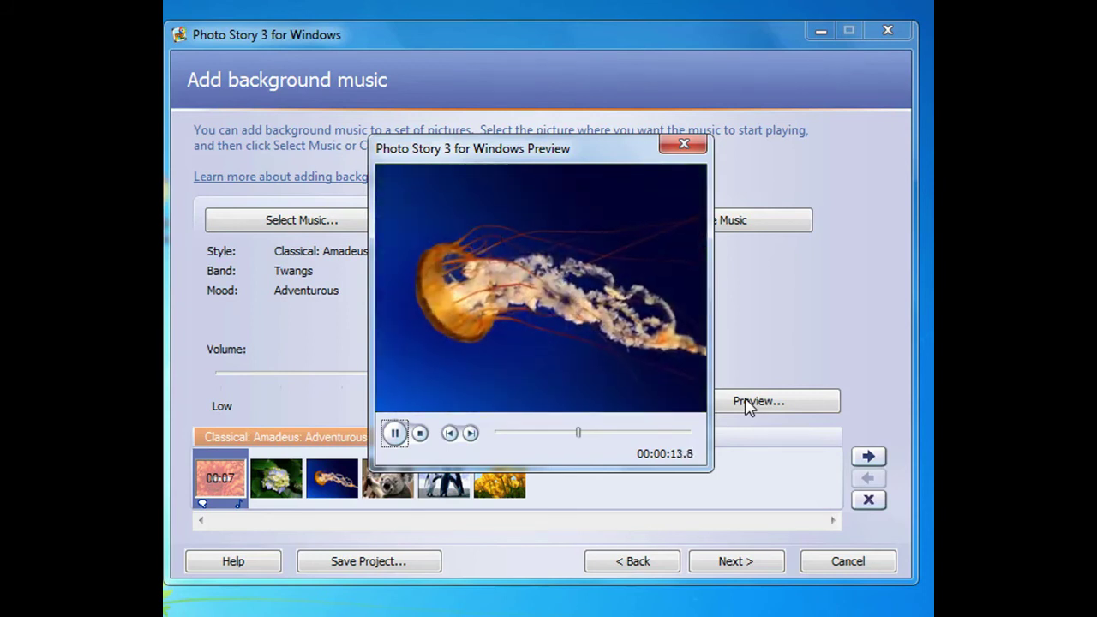
{"action": "left_click", "coordinate": [682, 146]}
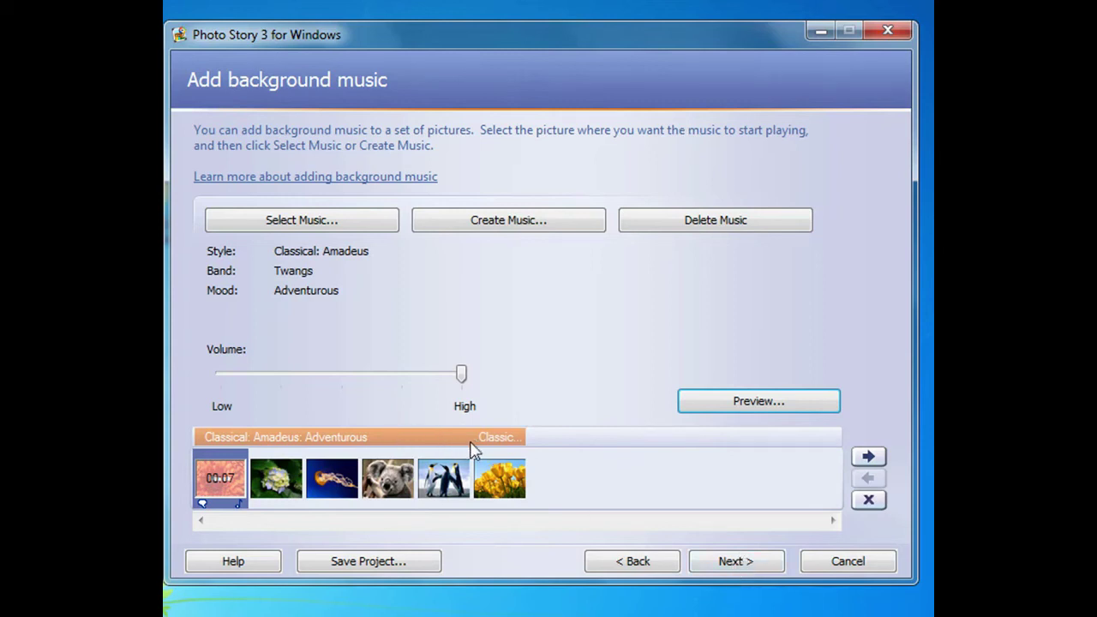
{"action": "left_click", "coordinate": [710, 223]}
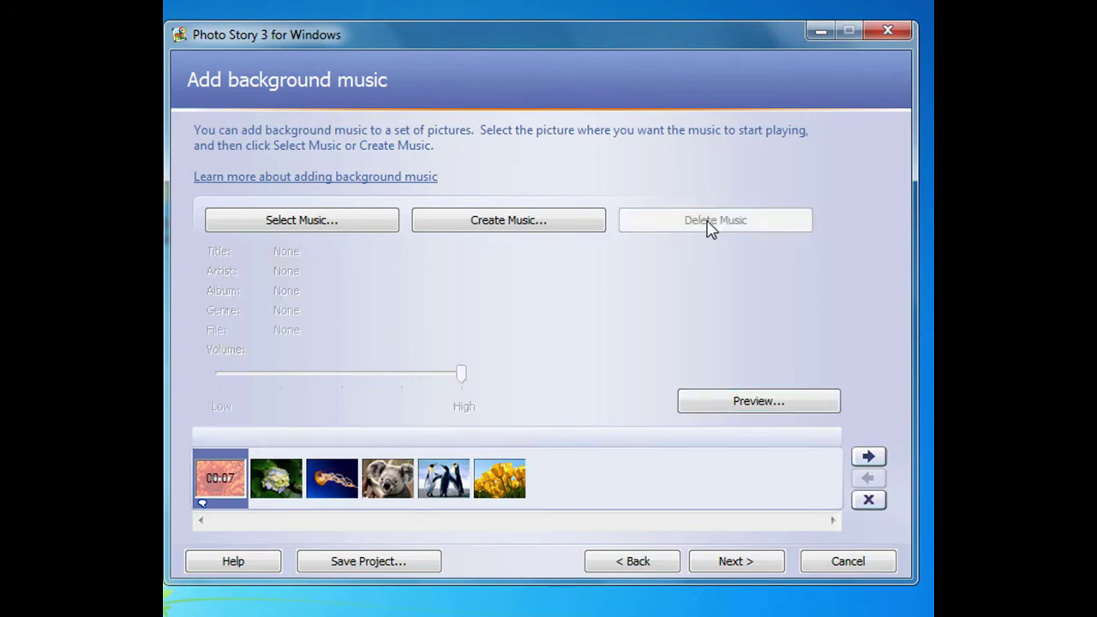
- Continue to the story saving page and choose to save the story for playback on the computer
{"action": "left_click", "coordinate": [741, 569]}
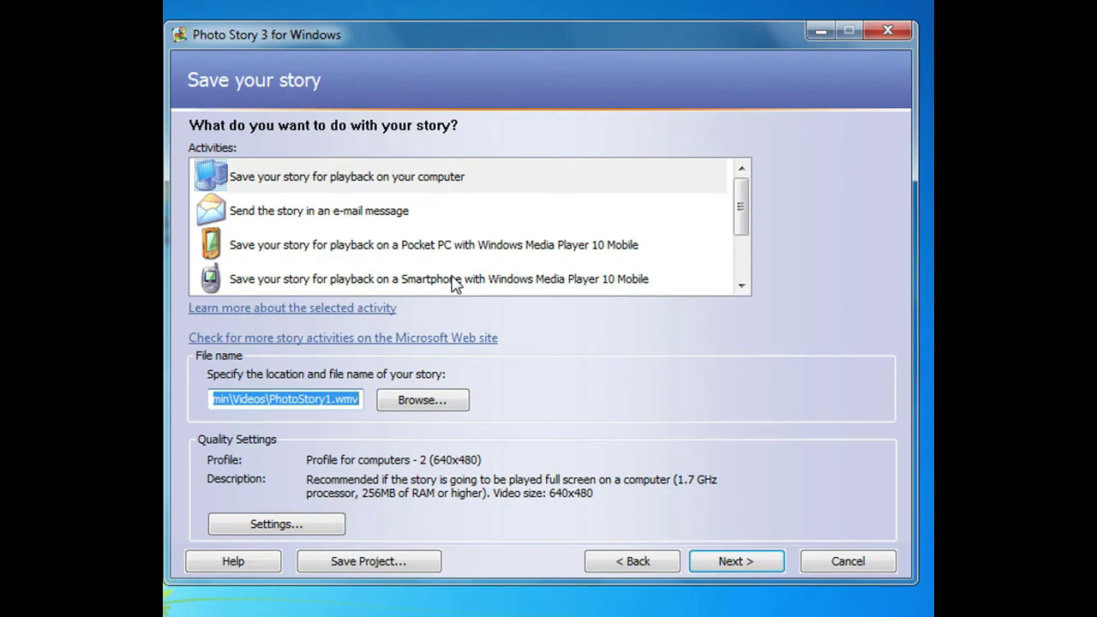
{"action": "left_click", "coordinate": [387, 178]}
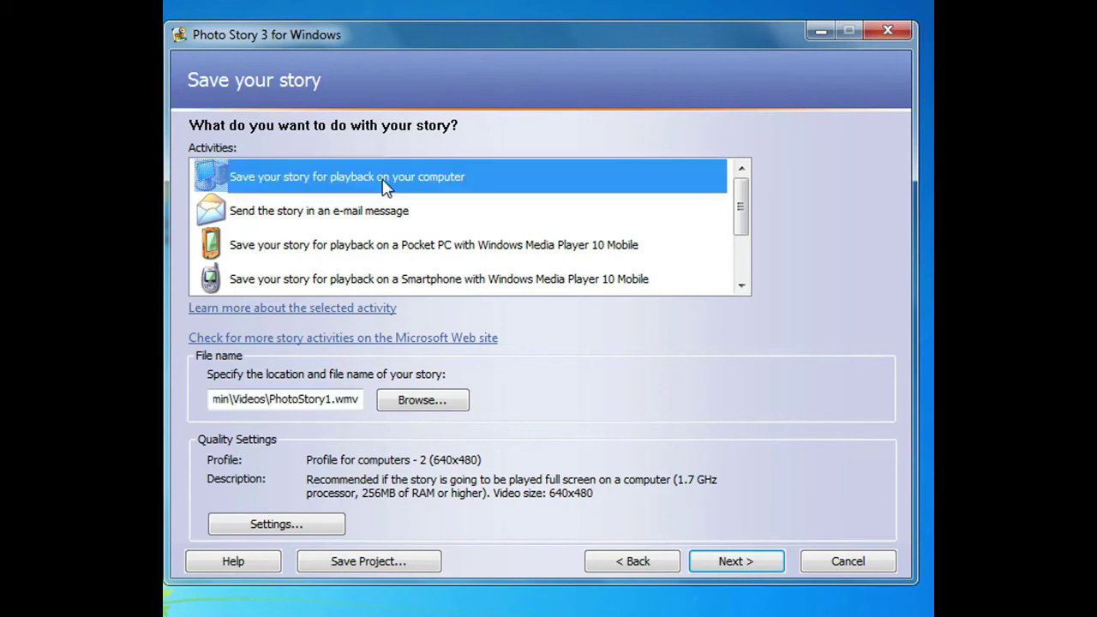
- Set the story's output location to the Videos library with the file name "CD22 BAI 1" as a Windows Media Video file
{"action": "left_click", "coordinate": [432, 408]}
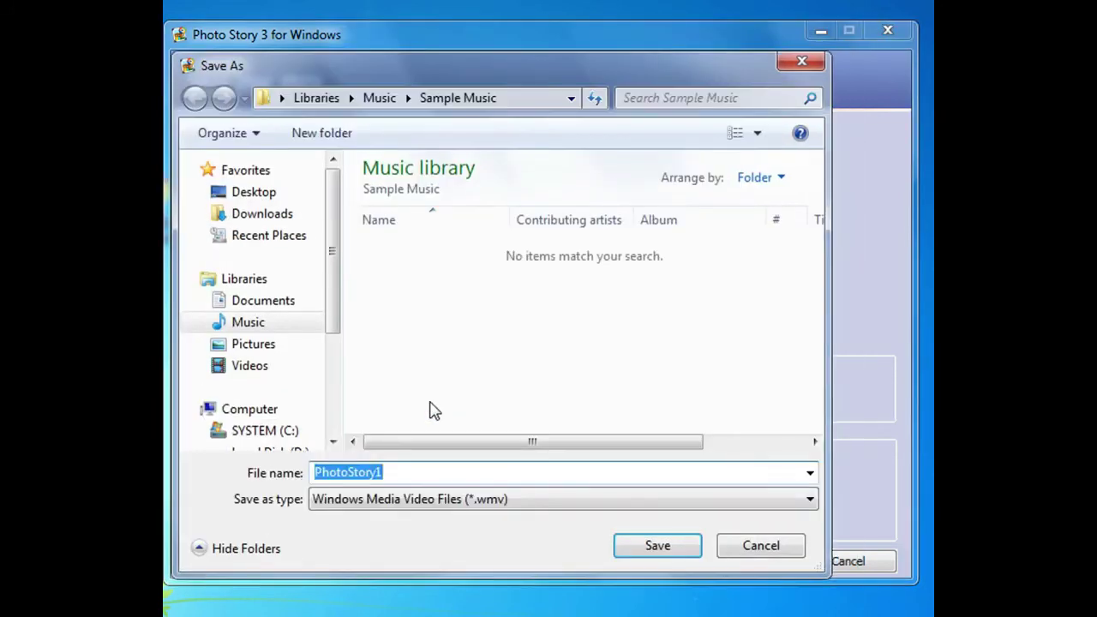
{"action": "left_click_drag", "start_coordinate": [338, 318], "coordinate": [337, 408]}
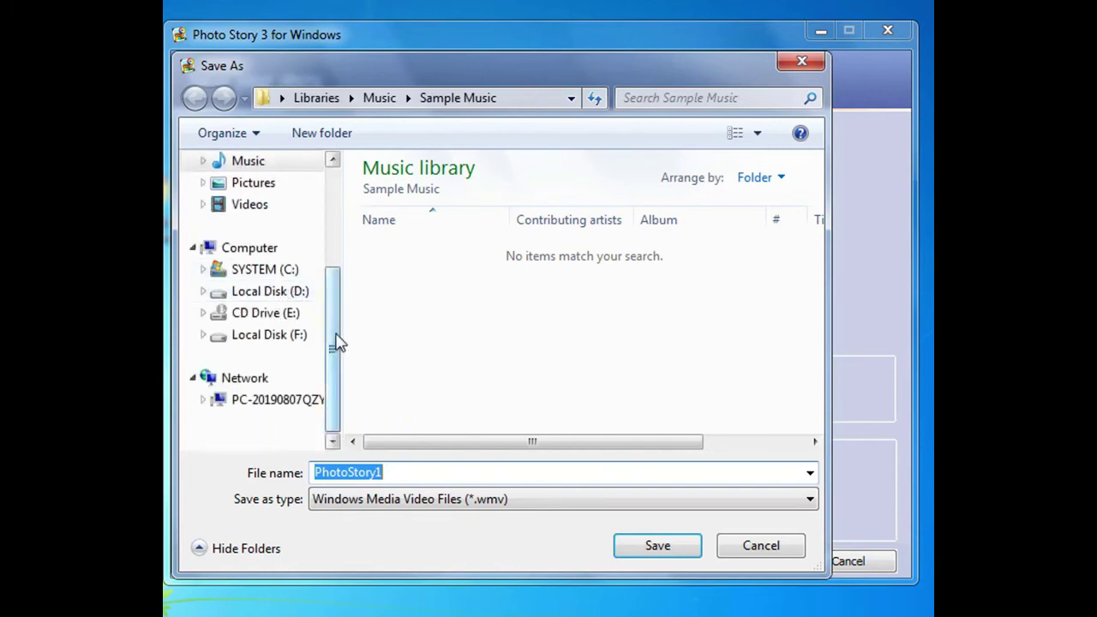
{"action": "left_click_drag", "start_coordinate": [336, 343], "coordinate": [342, 289]}
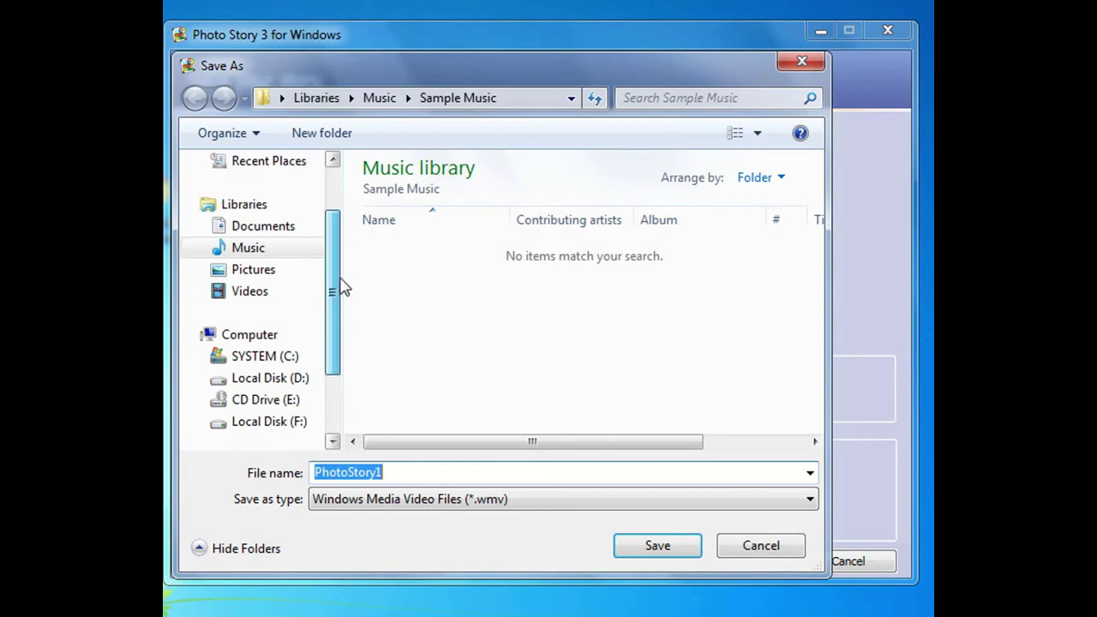
{"action": "left_click", "coordinate": [269, 293]}
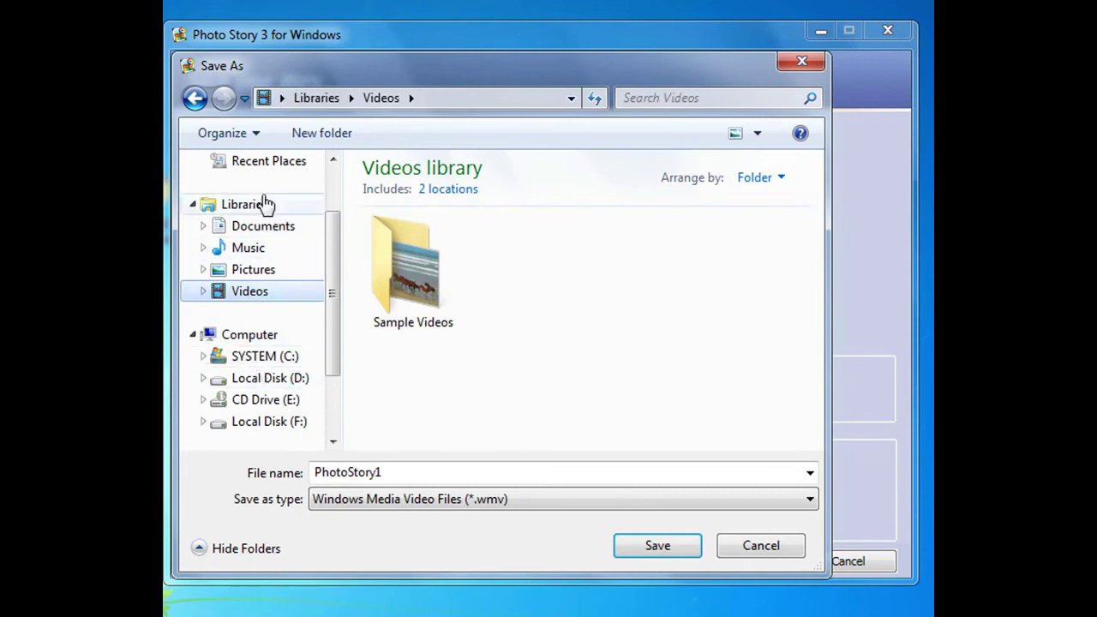
{"action": "double_click", "coordinate": [394, 477]}
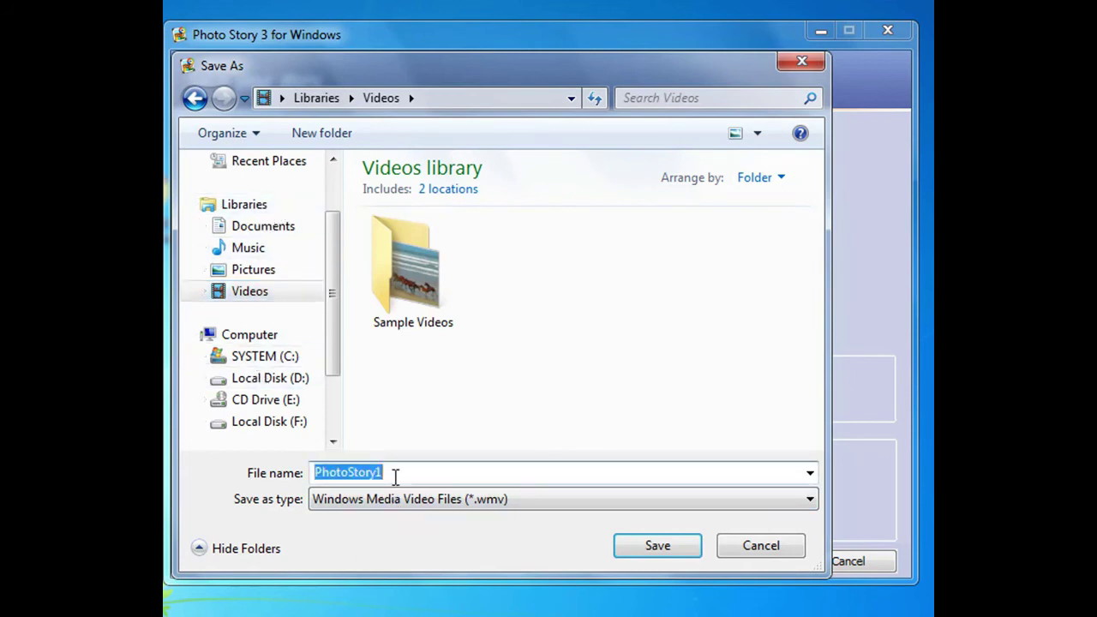
{"action": "type", "text": "cH"}
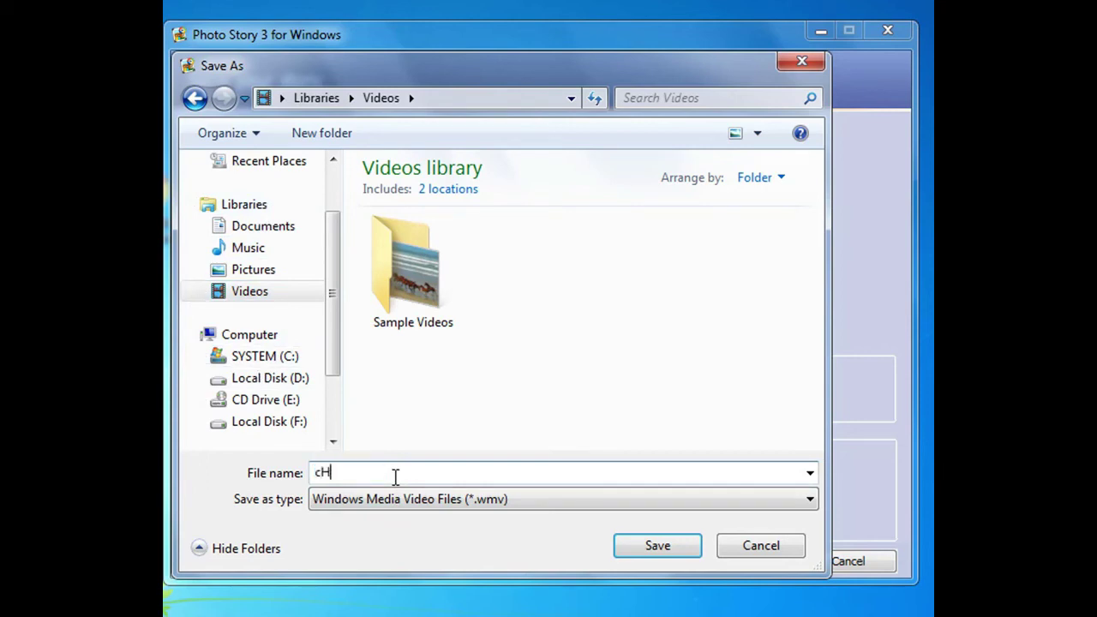
{"action": "key", "text": "BackSpace"}
{"action": "key", "text": "BackSpace"}
{"action": "type", "text": "CD22 BAI 1"}
{"action": "left_click", "coordinate": [658, 549]}
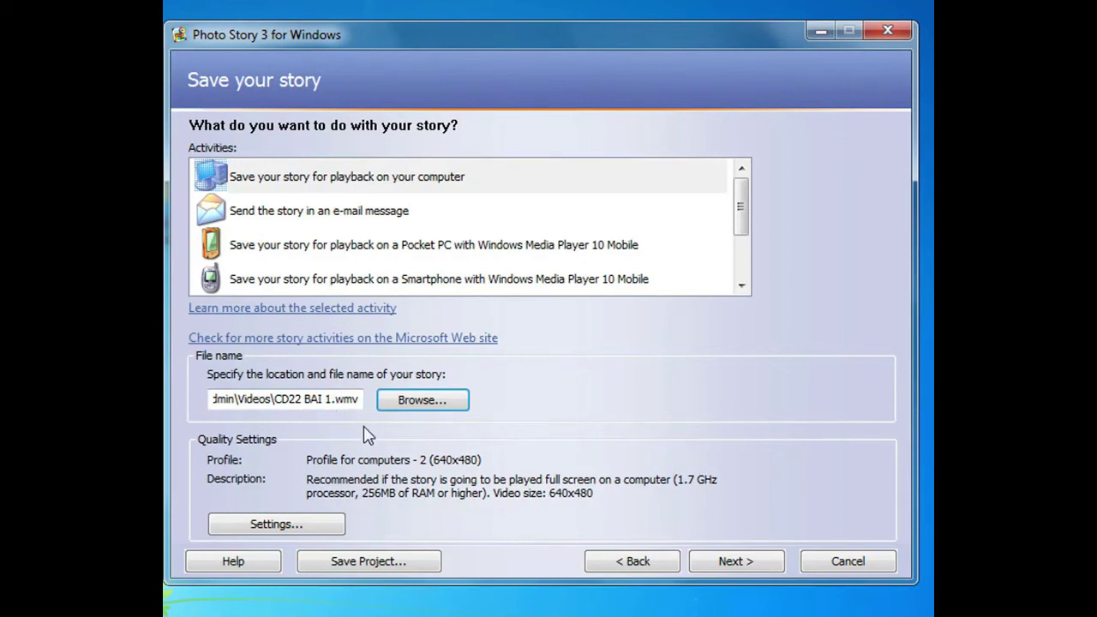
- Build the story video with the current settings, view the finished video and close the player
{"action": "left_click", "coordinate": [742, 567]}
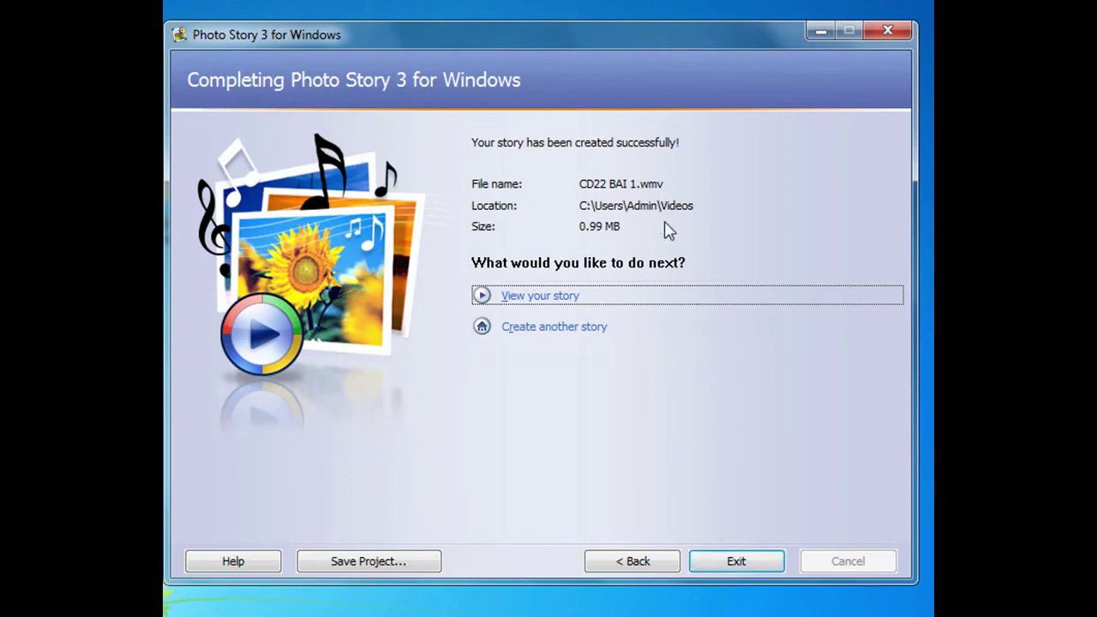
{"action": "left_click", "coordinate": [540, 297]}
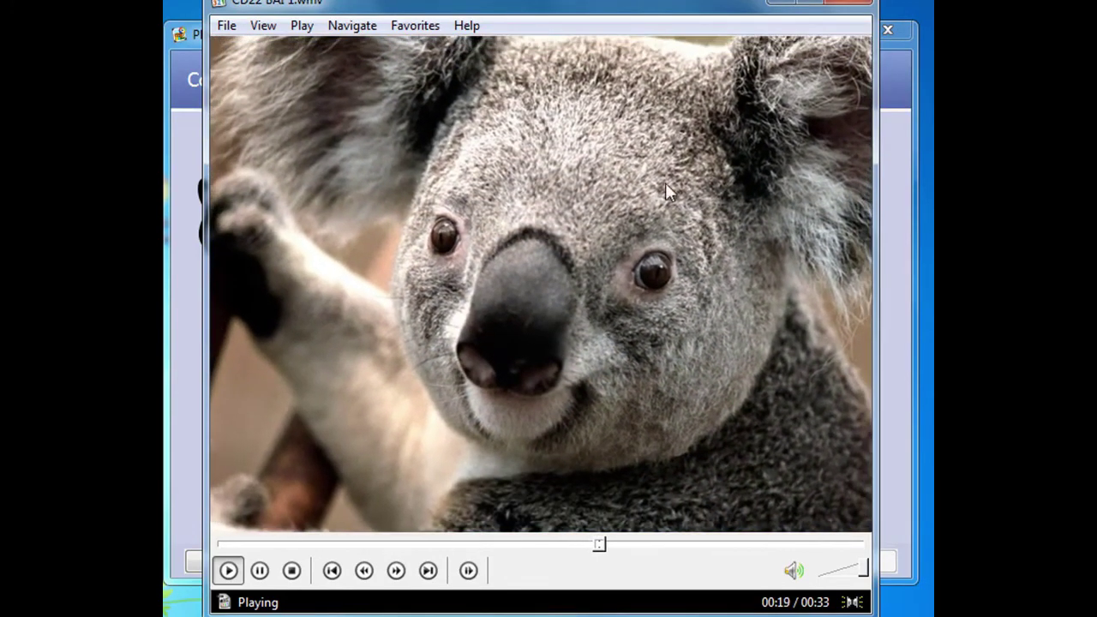
{"action": "left_click", "coordinate": [859, 3]}
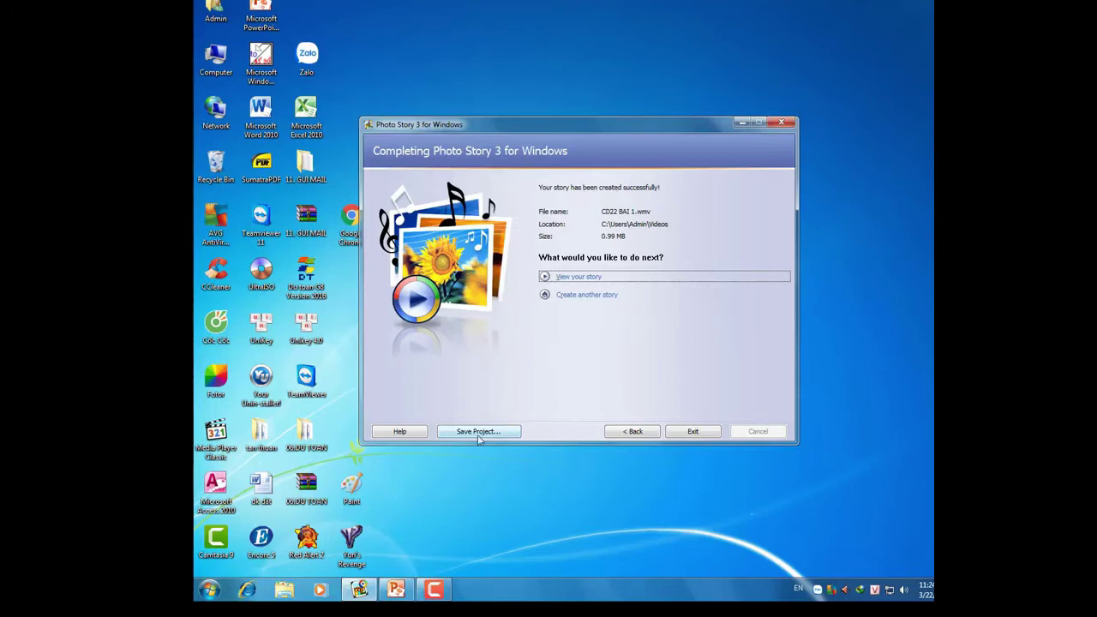
- Save the story as a Photo Story 3 project named "CD22 BAI 1" in the Videos library and exit the program
{"action": "left_click", "coordinate": [476, 434]}
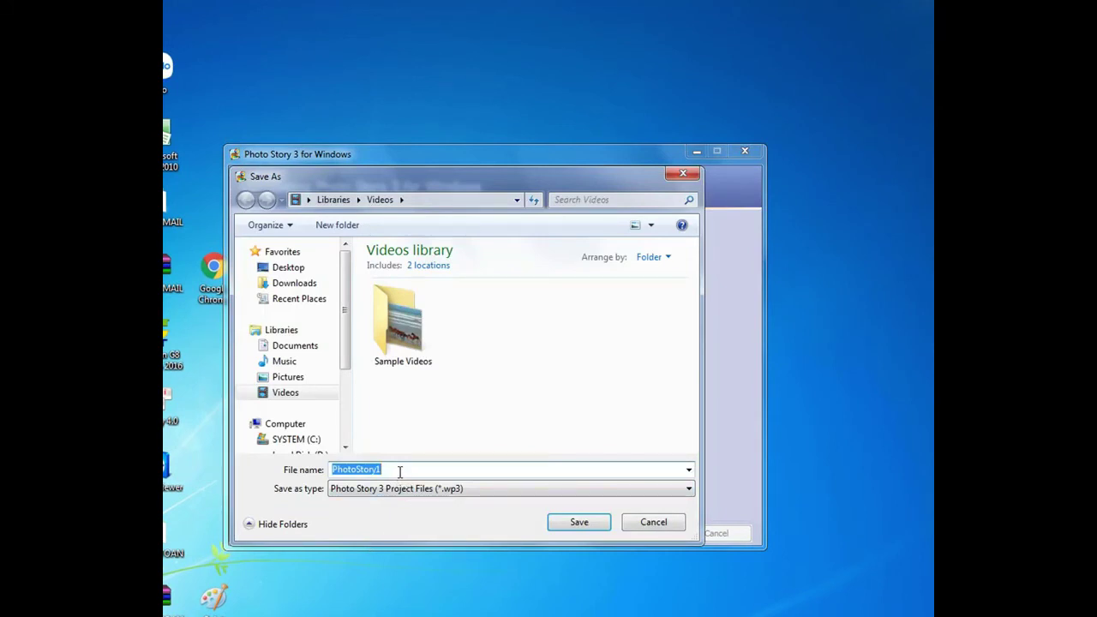
{"action": "type", "text": "CD"}
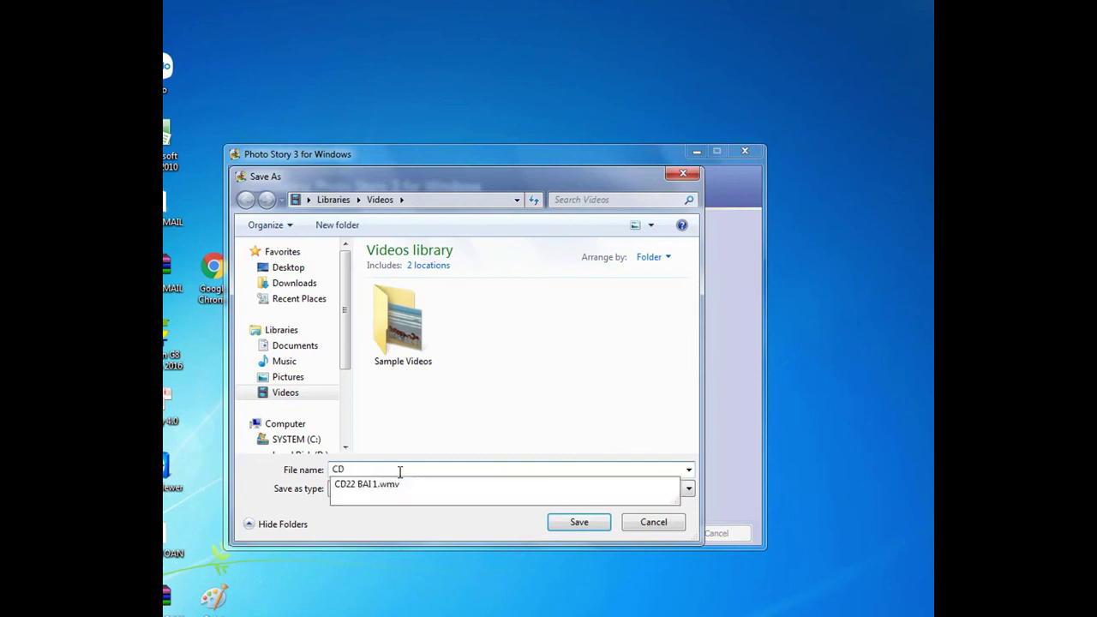
{"action": "type", "text": "22 BAI 1"}
{"action": "left_click", "coordinate": [578, 522]}
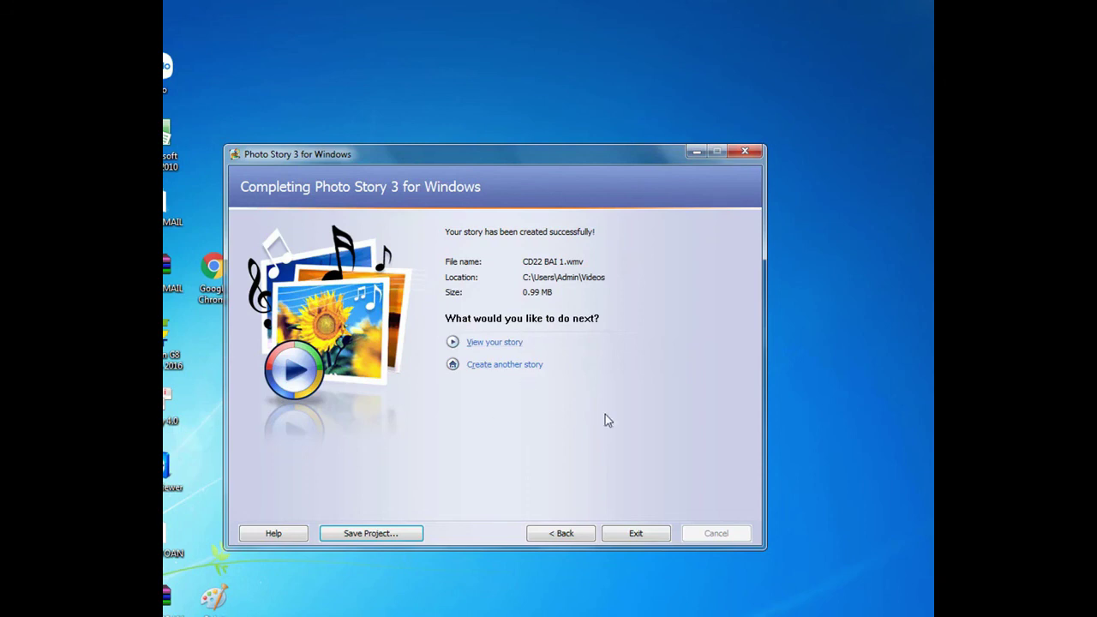
{"action": "left_click", "coordinate": [746, 152]}
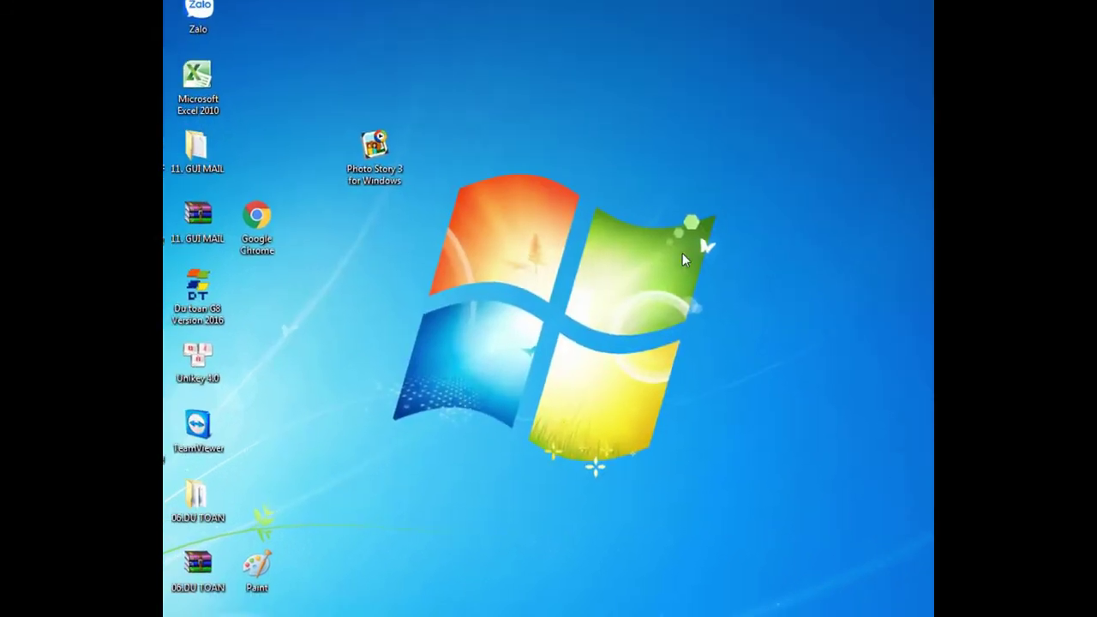
- Switch to Windows Explorer and open the saved "CD22 BAI 1" project file from the Videos library
{"action": "left_click", "coordinate": [332, 590]}
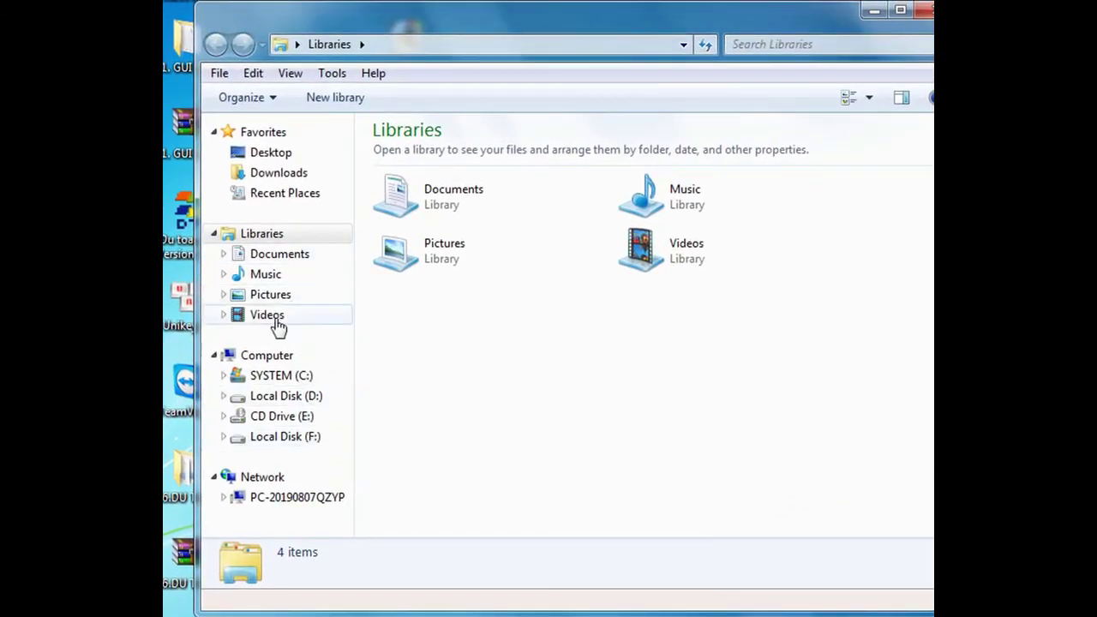
{"action": "left_click", "coordinate": [276, 317]}
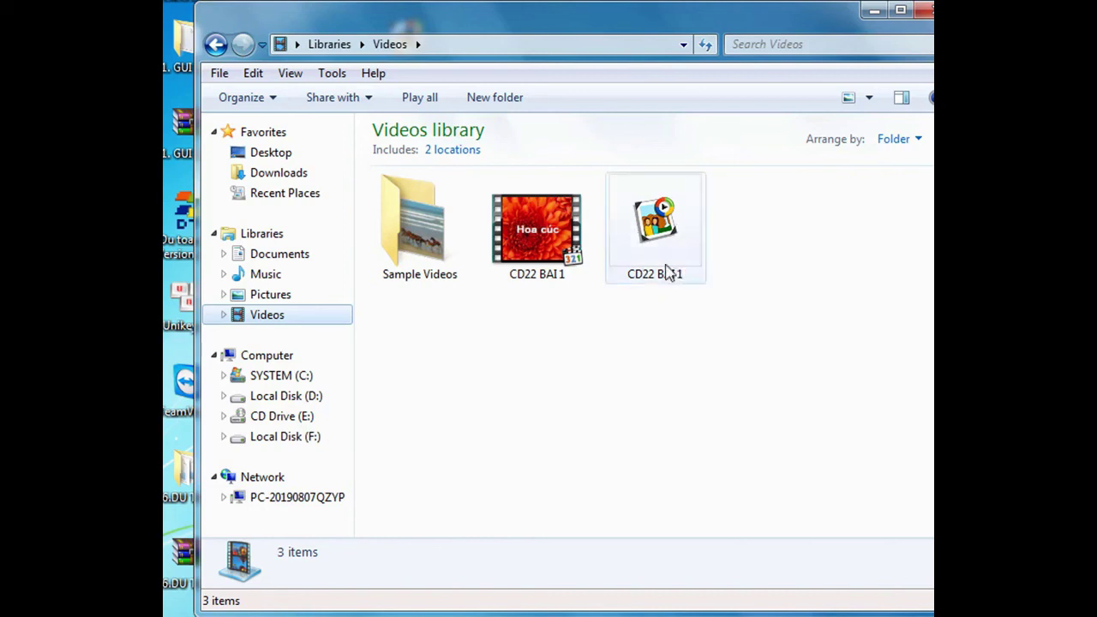
{"action": "left_click", "coordinate": [670, 254]}
{"action": "double_click", "coordinate": [670, 254]}
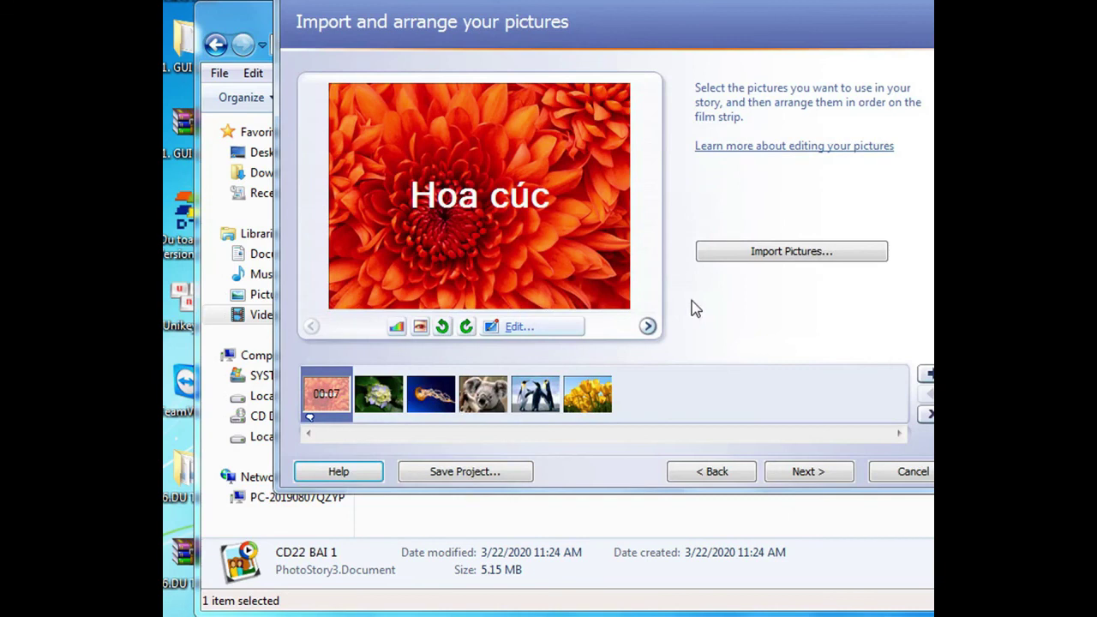